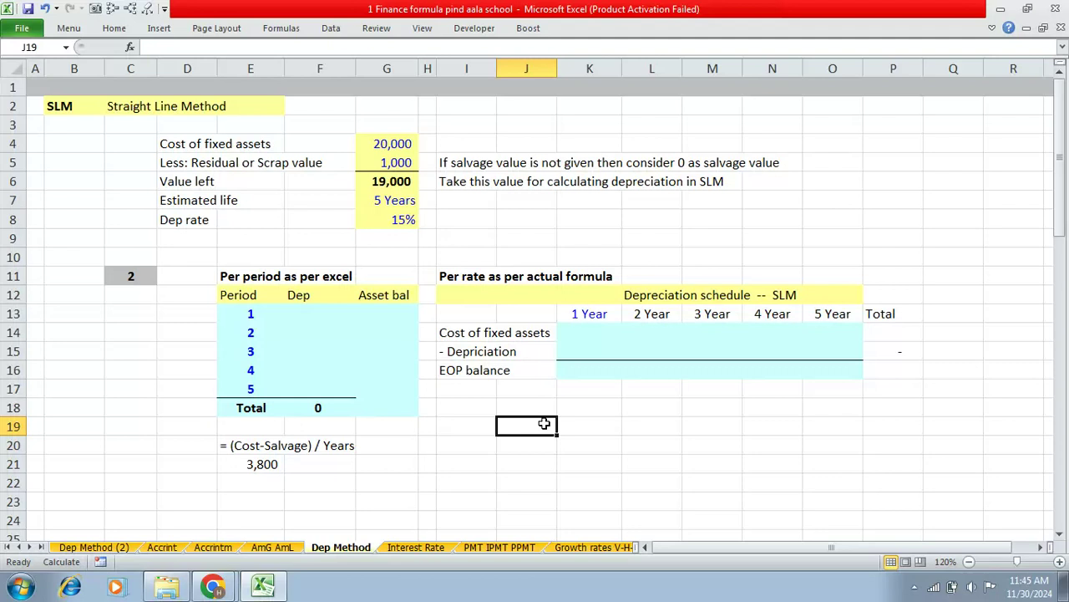
Step: Enter the straight-line depreciation formula =SLN(G4,G5,G7) for period 1 in F13, using the cost, scrap value and estimated life
key(Left)
key(Left)
key(Left)
key(Left)
key(Left)
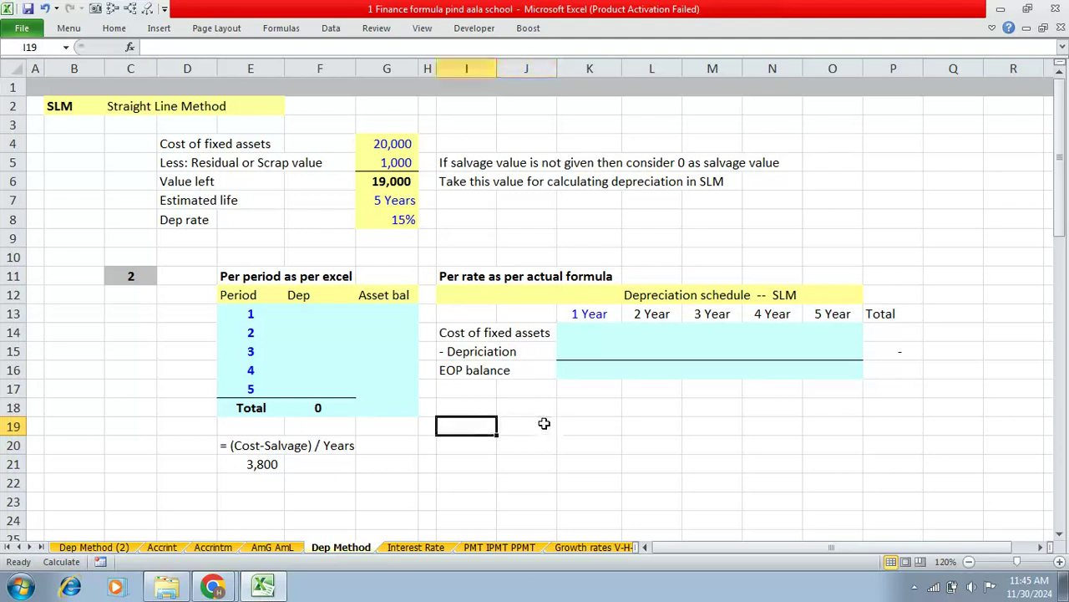
key(Up)
key(Up)
key(Up)
key(Up)
key(Up)
key(Up)
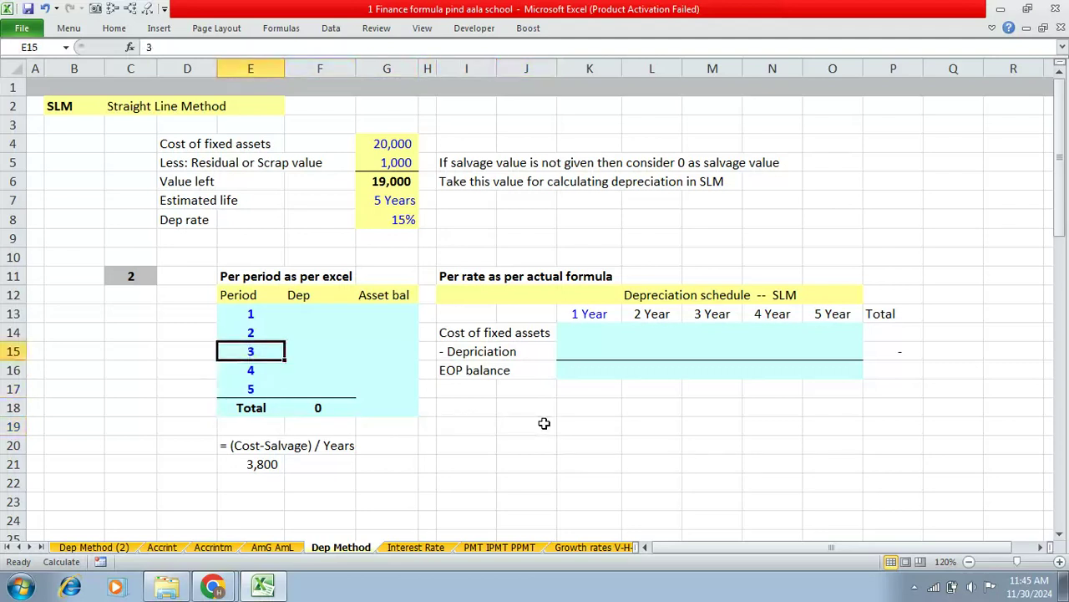
key(Right)
text(=sl)
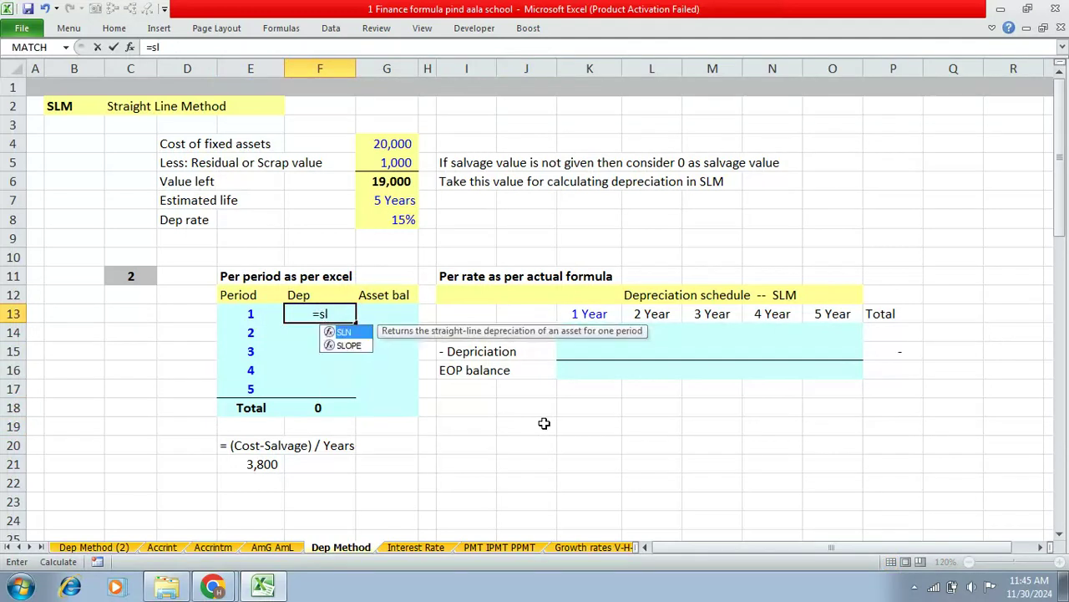
key(Tab)
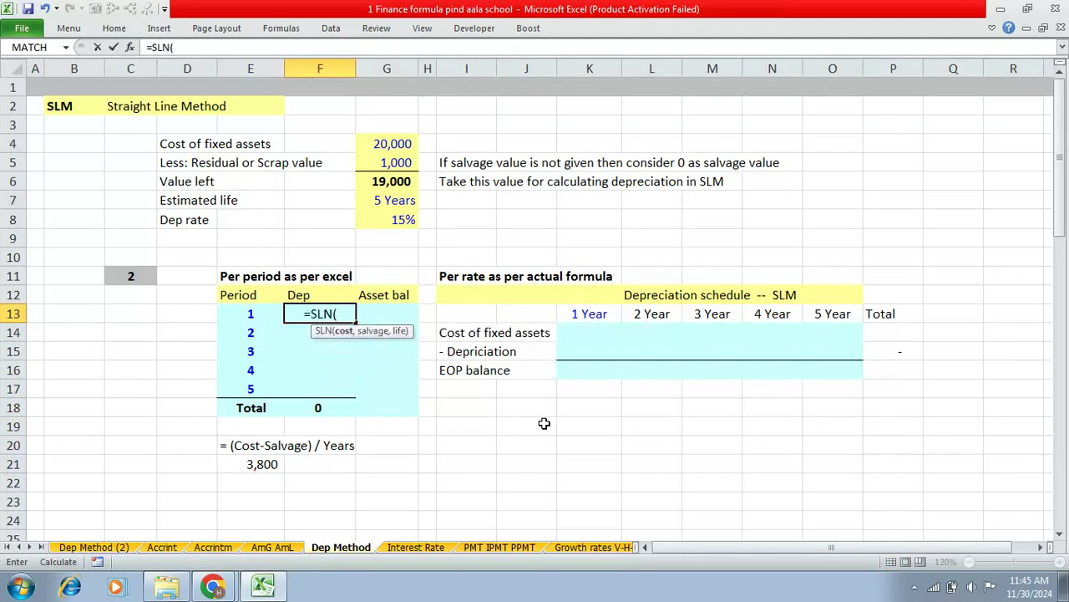
key(Up)
key(Up)
key(Up)
key(Up)
key(Up)
key(Up)
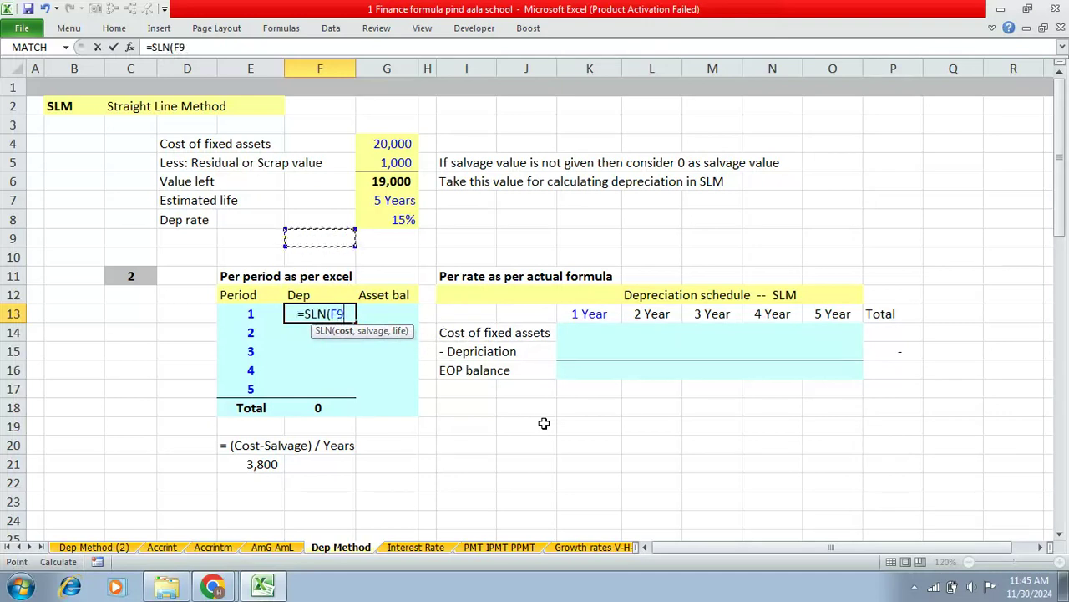
key(Up)
key(Up)
key(Up)
key(Right)
text(,)
key(Up)
key(Up)
key(Up)
key(Up)
key(Up)
key(Up)
key(Up)
key(Up)
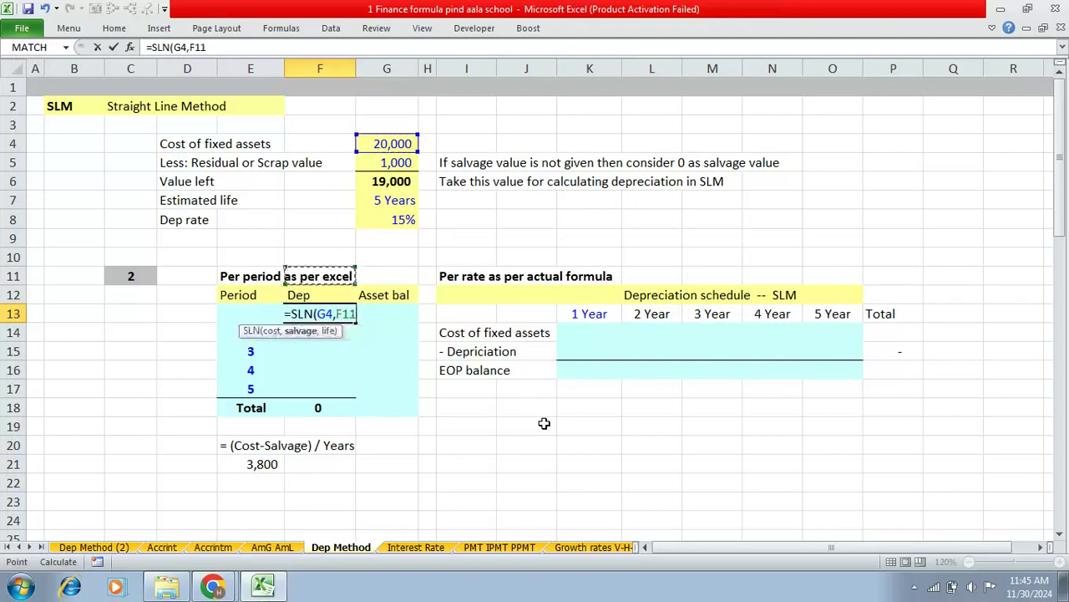
key(Up)
key(Down)
key(Right)
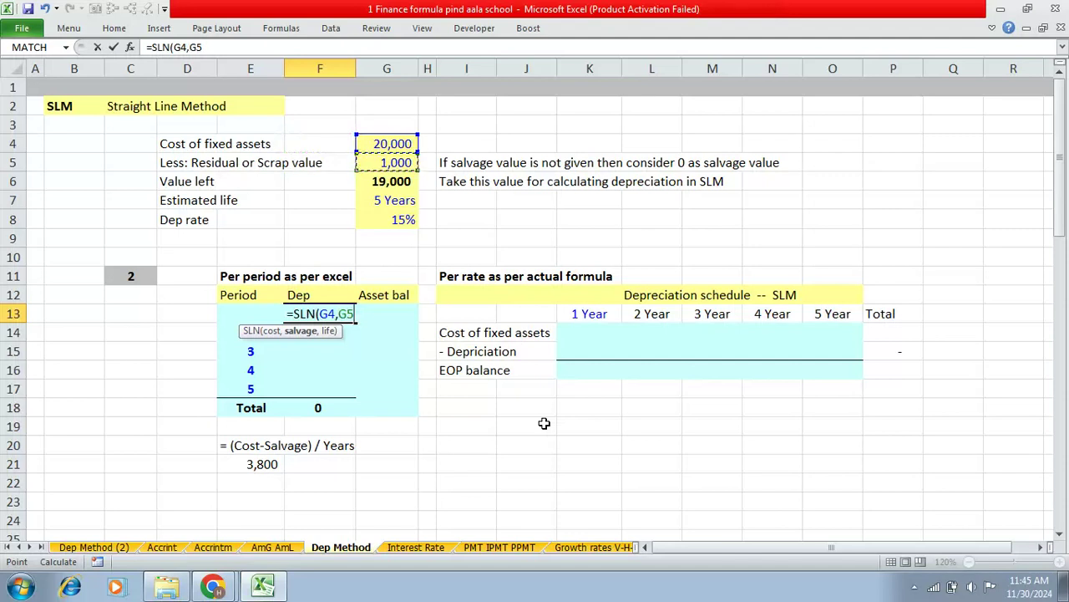
text(,)
key(Up)
key(Up)
key(Up)
key(Up)
key(Up)
key(Up)
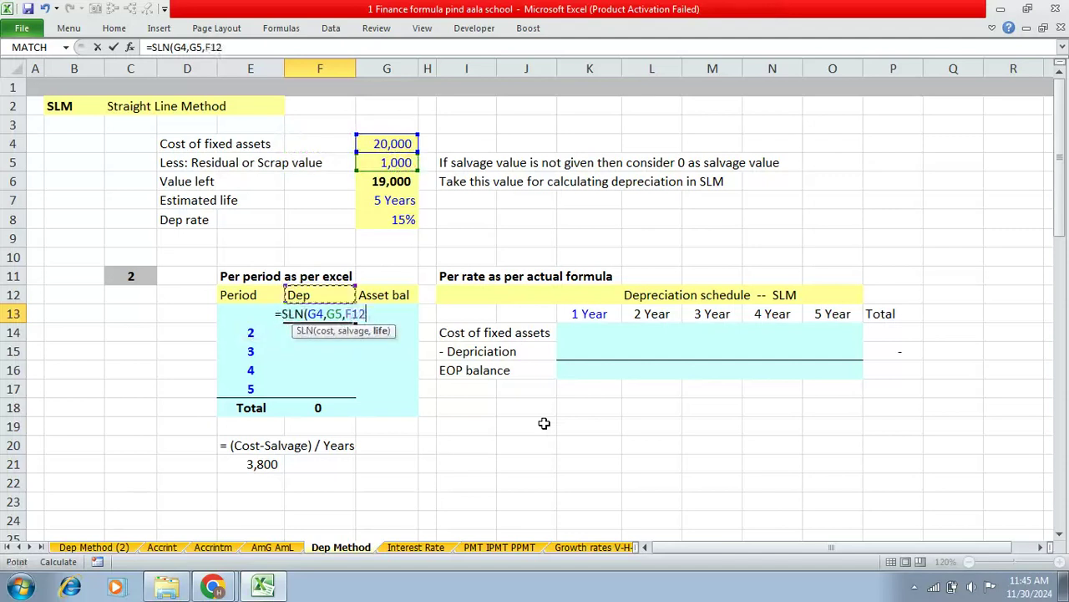
key(Right)
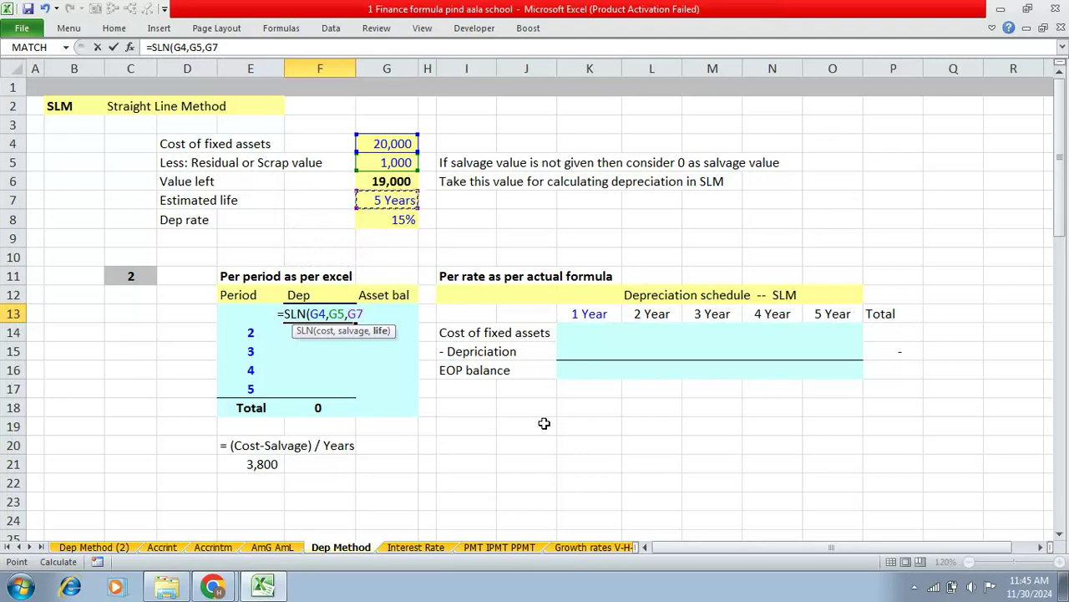
key(Return)
Step: Make the cost, salvage and life references absolute in the period 1 formula, giving =SLN($G$4,$G$5,$G$7)
click(342, 315)
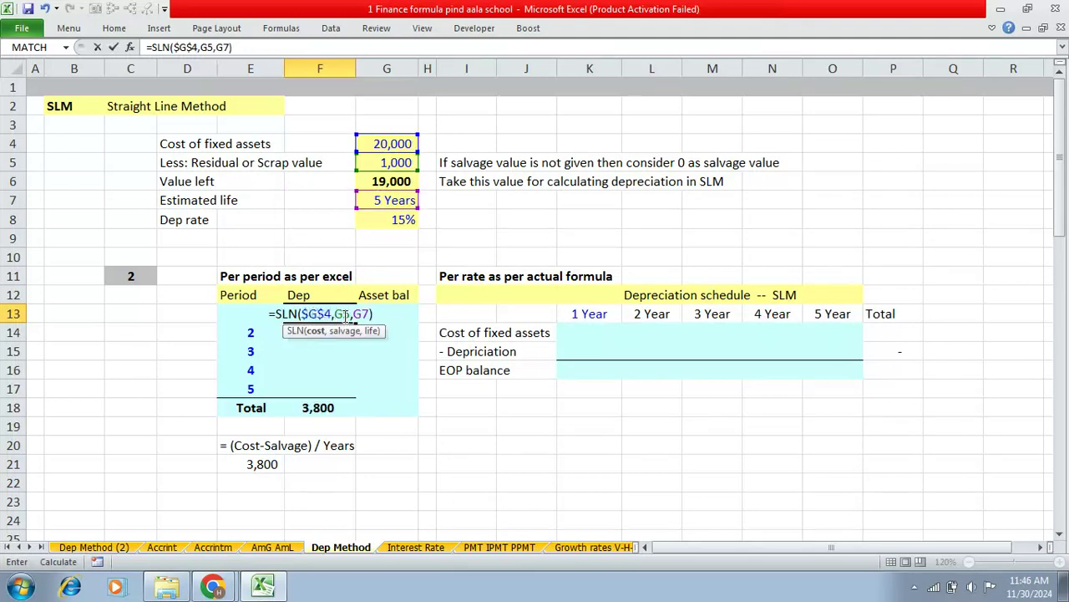
key(F4)
click(366, 314)
key(F4)
key(Return)
Step: Fill the period 1 depreciation formula down through period 5 (F13:F17)
key(Up)
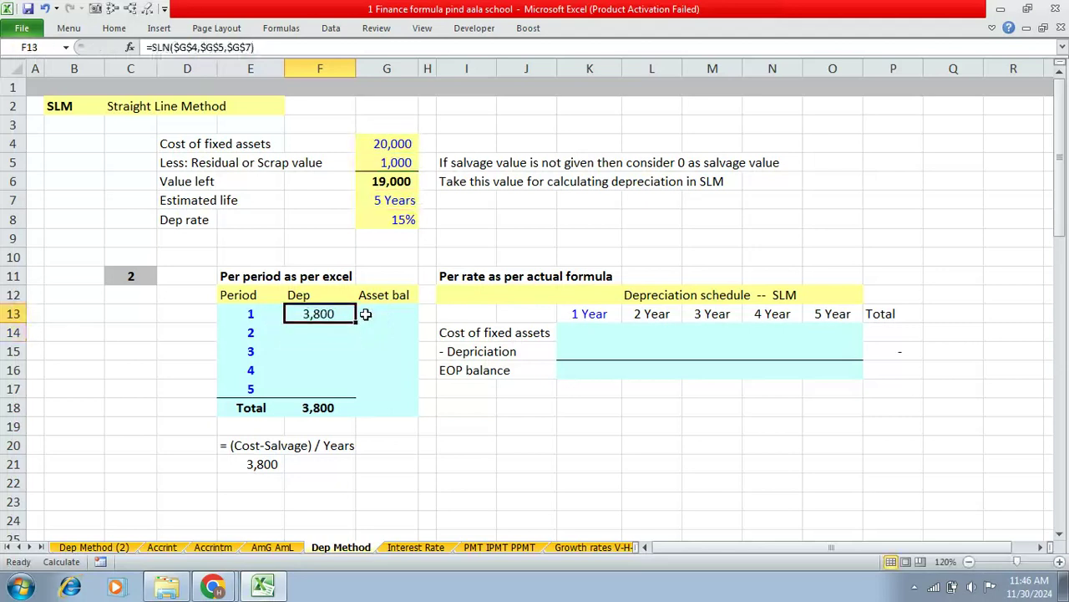
key(shift+Down)
key(shift+Down)
key(shift+Down)
key(shift+Down)
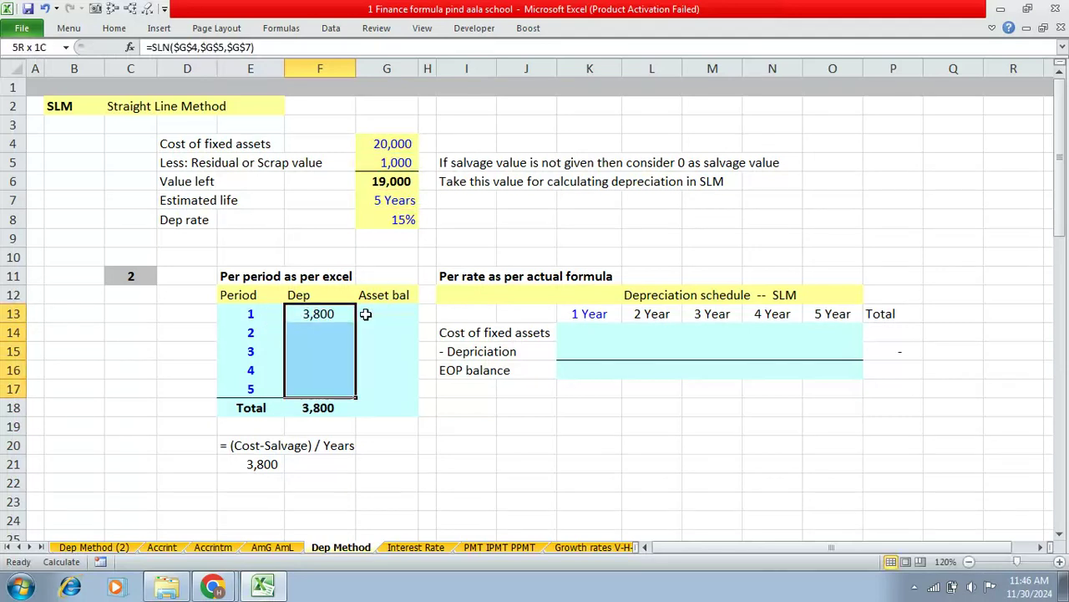
key(ctrl+d)
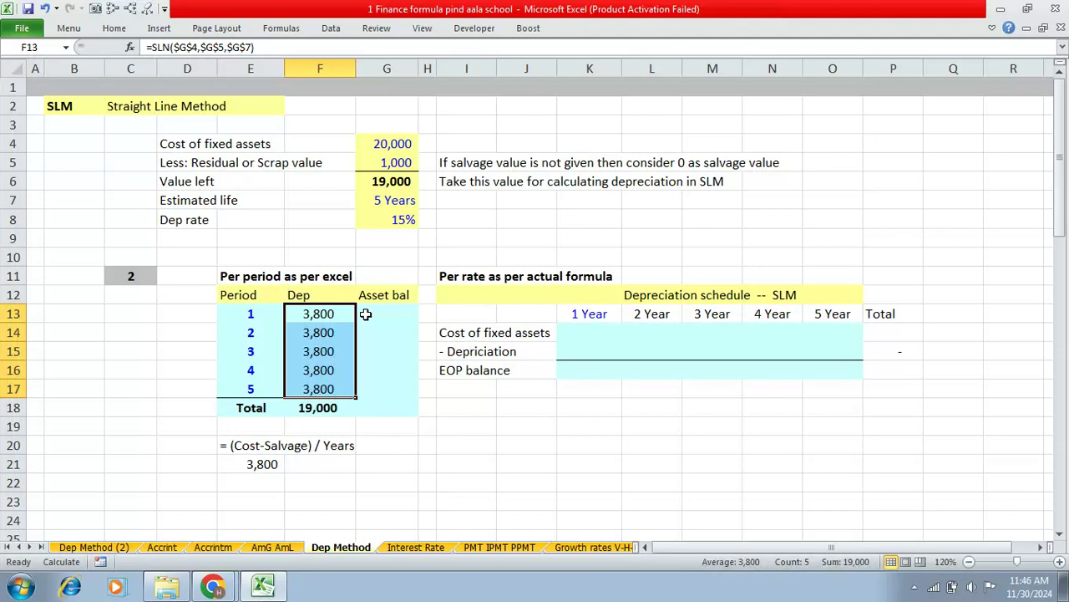
Step: Enter the period 1 asset balance in G13 as the cost of fixed assets minus that period's depreciation, =G4-F13
click(376, 313)
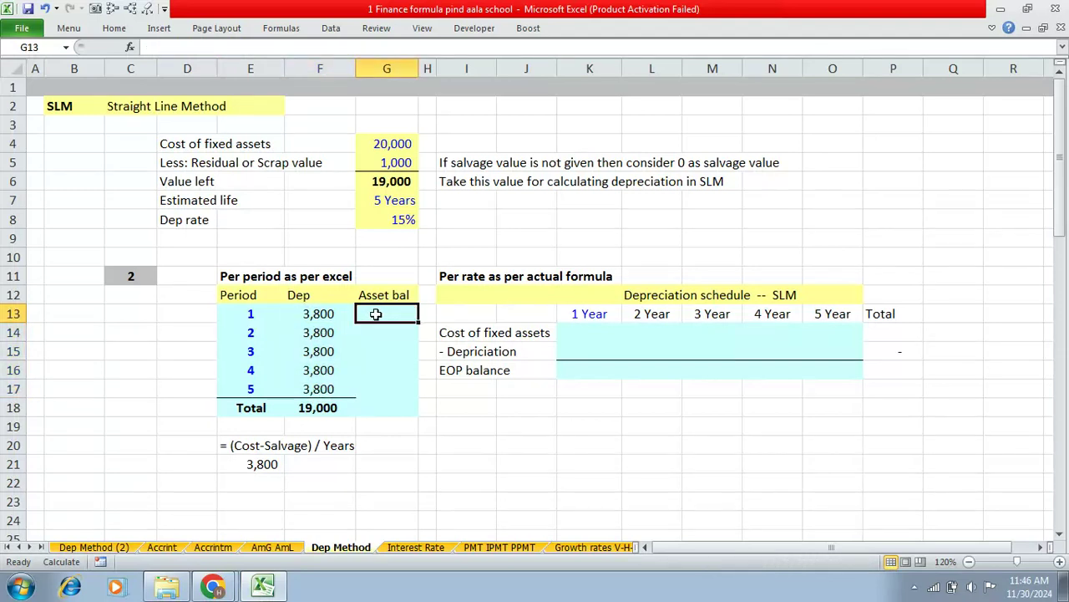
text(=)
key(Up)
key(Up)
key(Up)
key(Up)
key(Up)
key(Up)
key(Up)
key(Up)
key(Up)
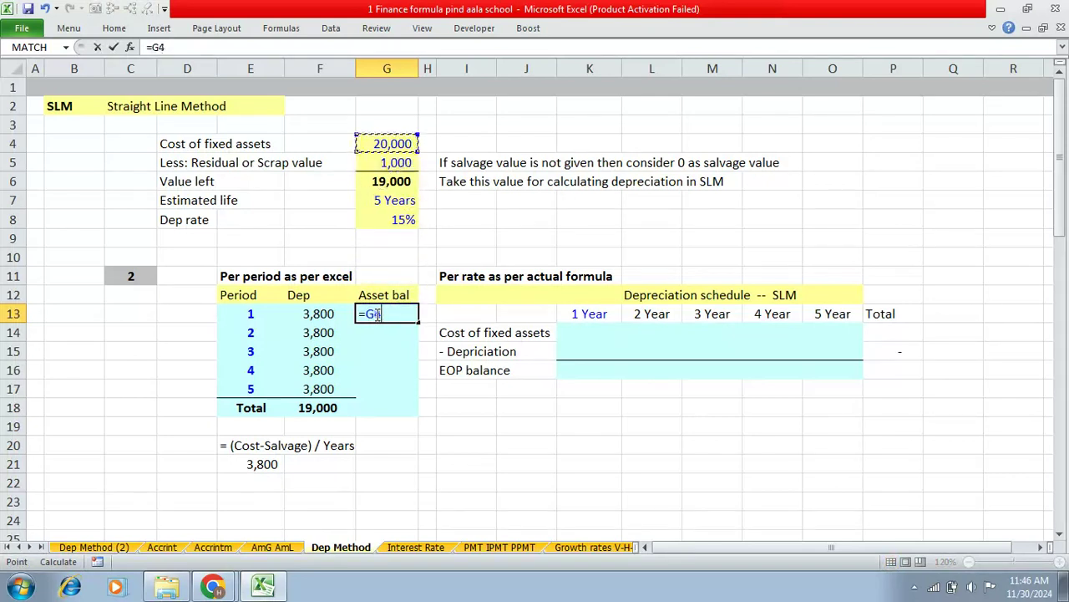
text(+)
key(BackSpace)
text(-)
key(Left)
key(Return)
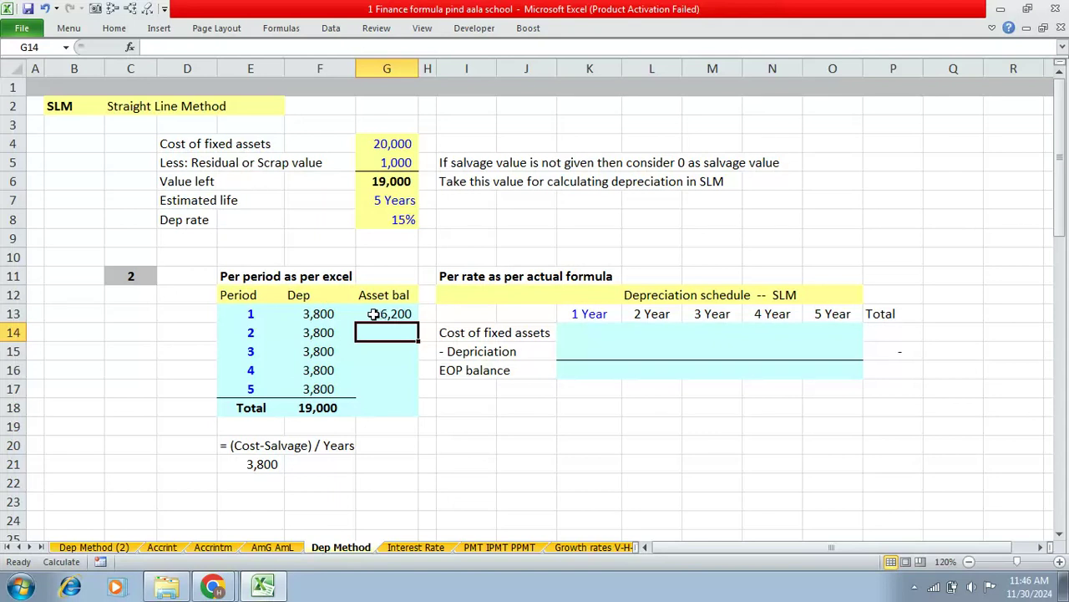
Step: Enter the period 2 asset balance in G14 as the previous balance minus the period's depreciation, =G13-F14
text(=)
key(Up)
text(-)
key(Left)
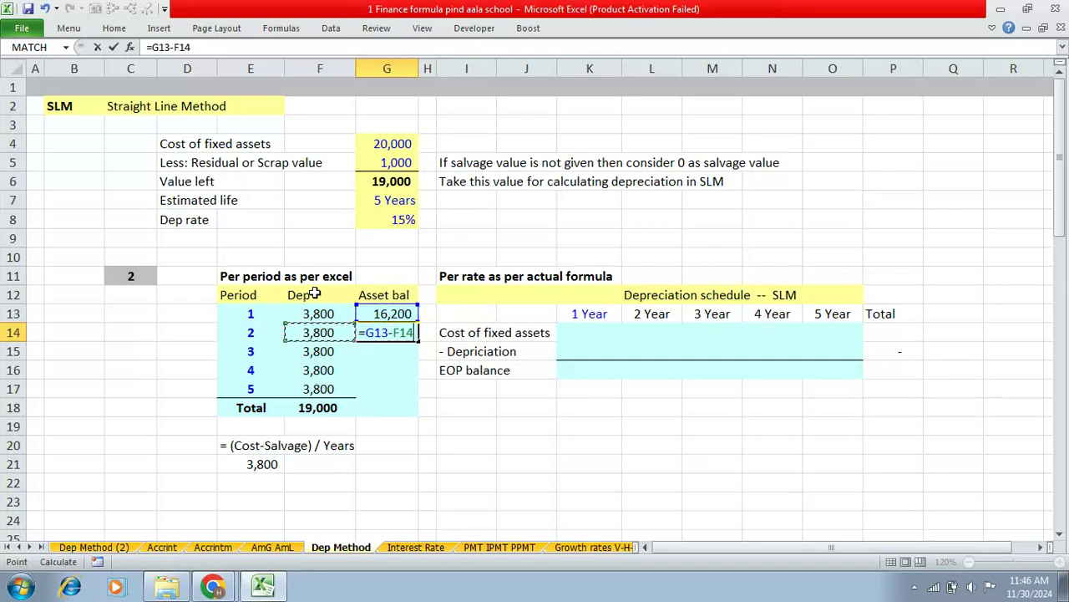
key(Return)
Step: Fill the period 2 asset balance formula down through period 5 (G14:G17) and check the final balance against the scrap value
key(Up)
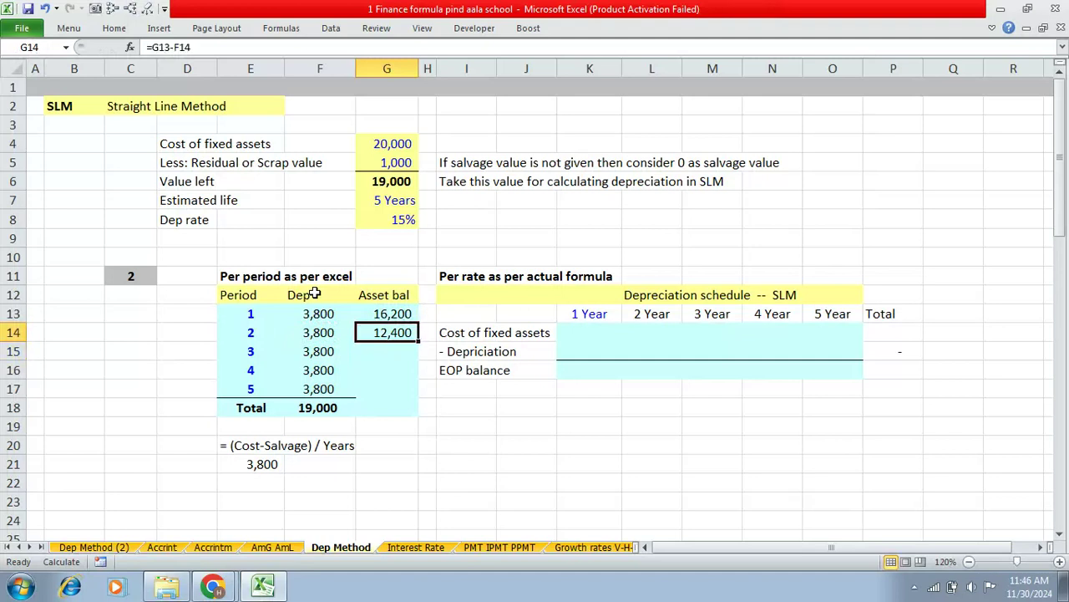
key(shift+Down)
key(shift+Down)
key(shift+Down)
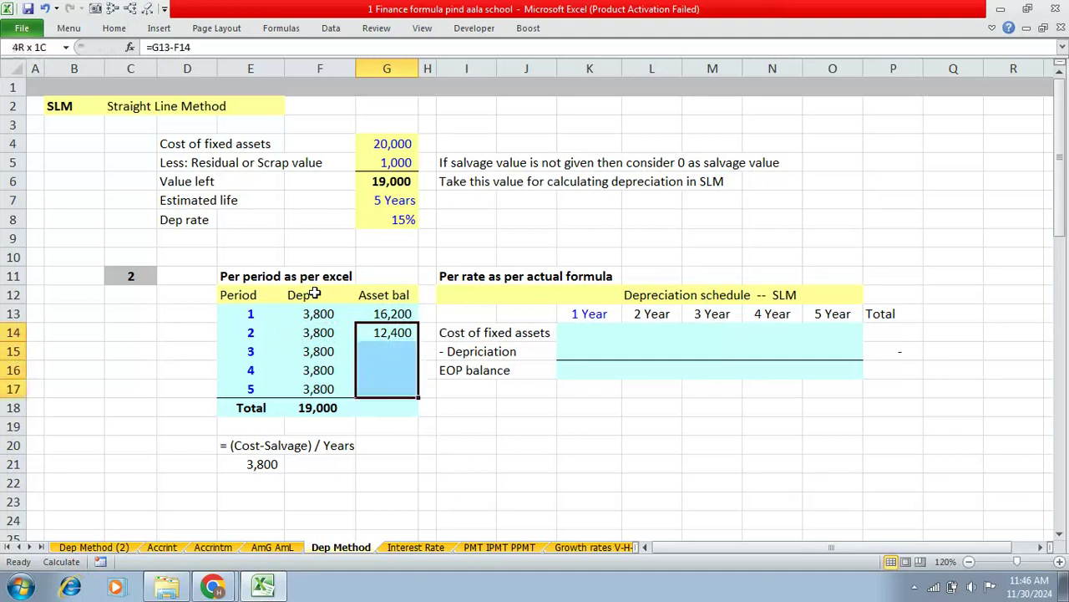
key(ctrl+d)
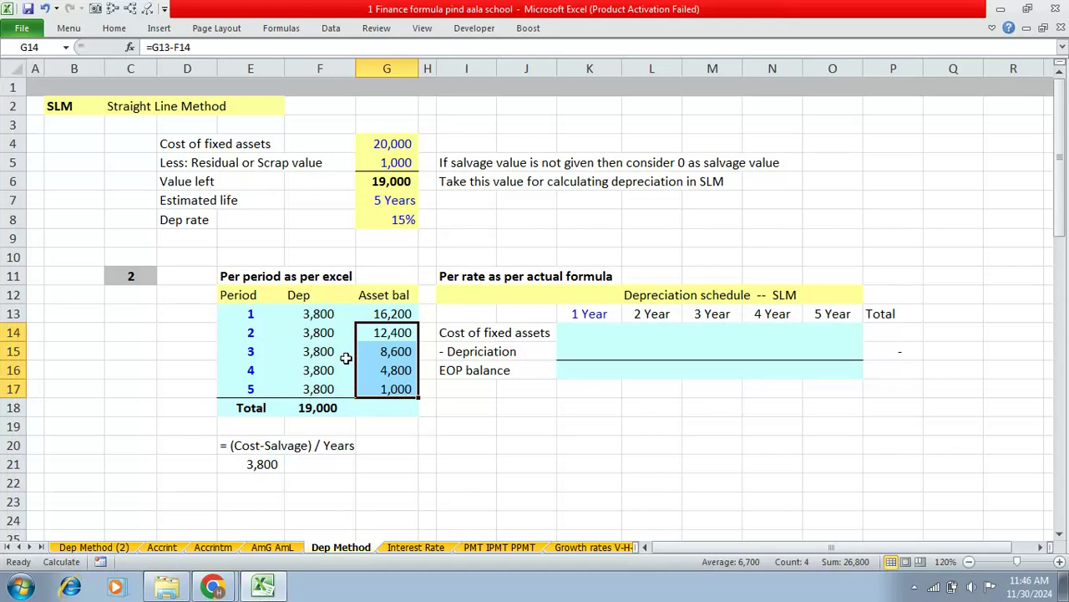
click(384, 386)
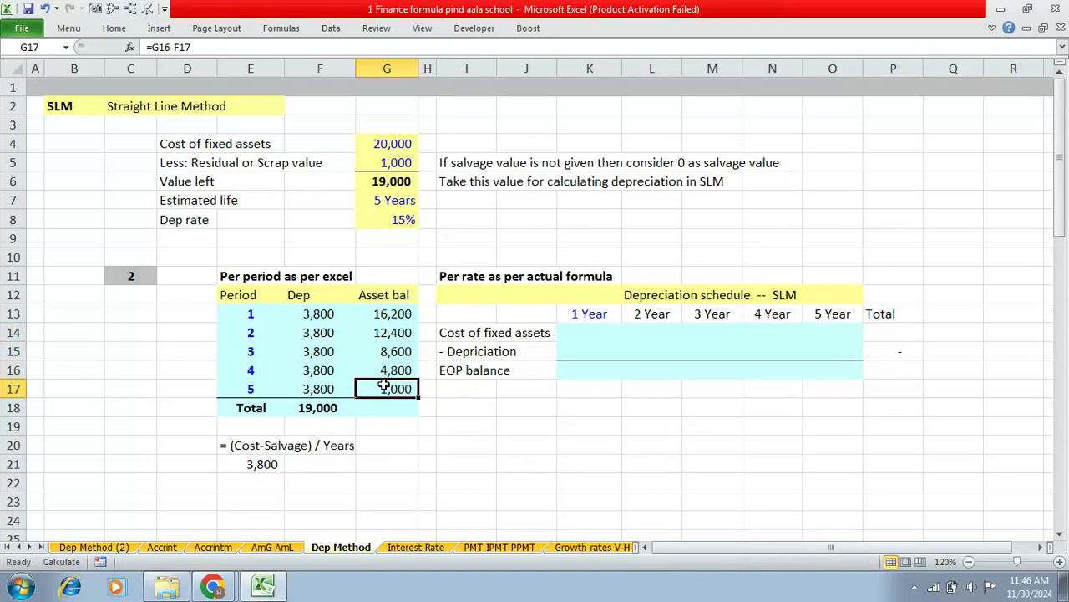
click(393, 163)
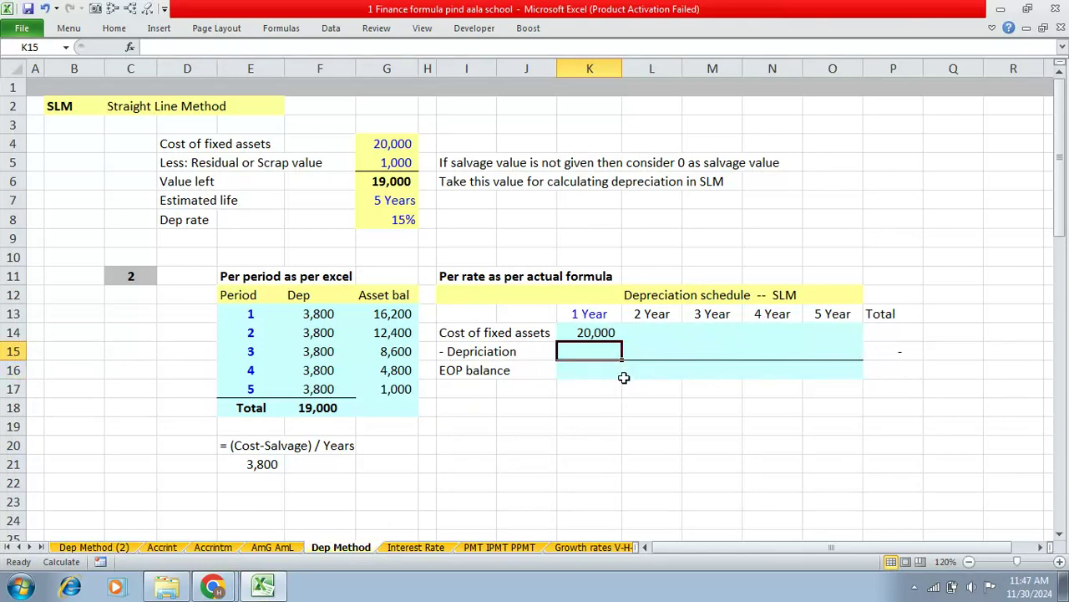
Step: Enter the 1 Year depreciation in K15 as the value left times the depreciation rate with absolute references, =$G$6*$G$8
text(=)
key(Up)
key(Up)
key(Up)
key(Up)
key(Up)
key(Up)
key(Up)
key(Up)
key(Up)
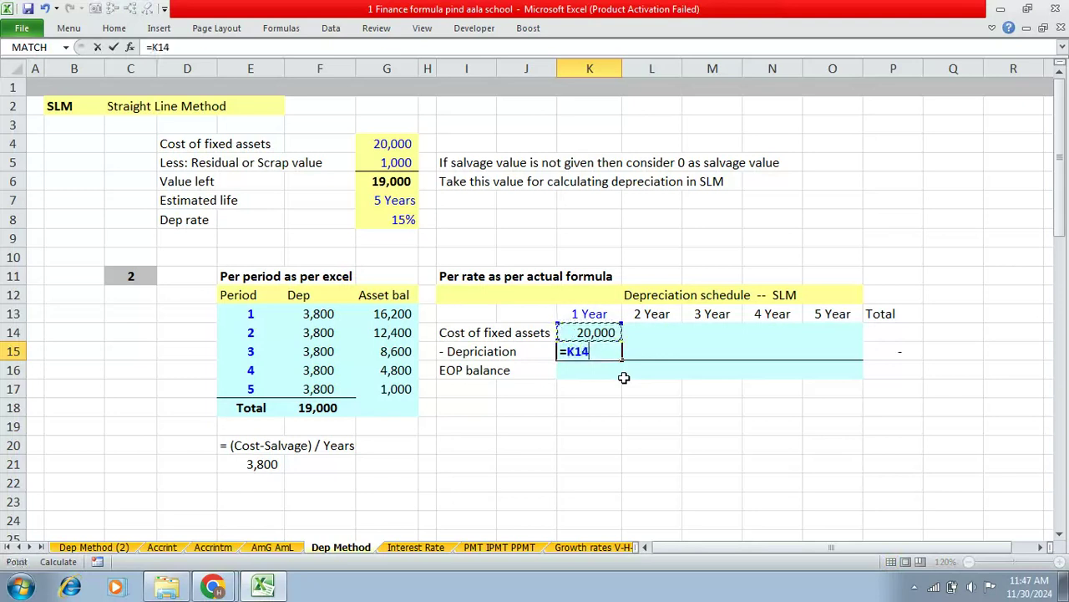
key(Up)
key(Left)
key(Left)
key(Left)
key(Left)
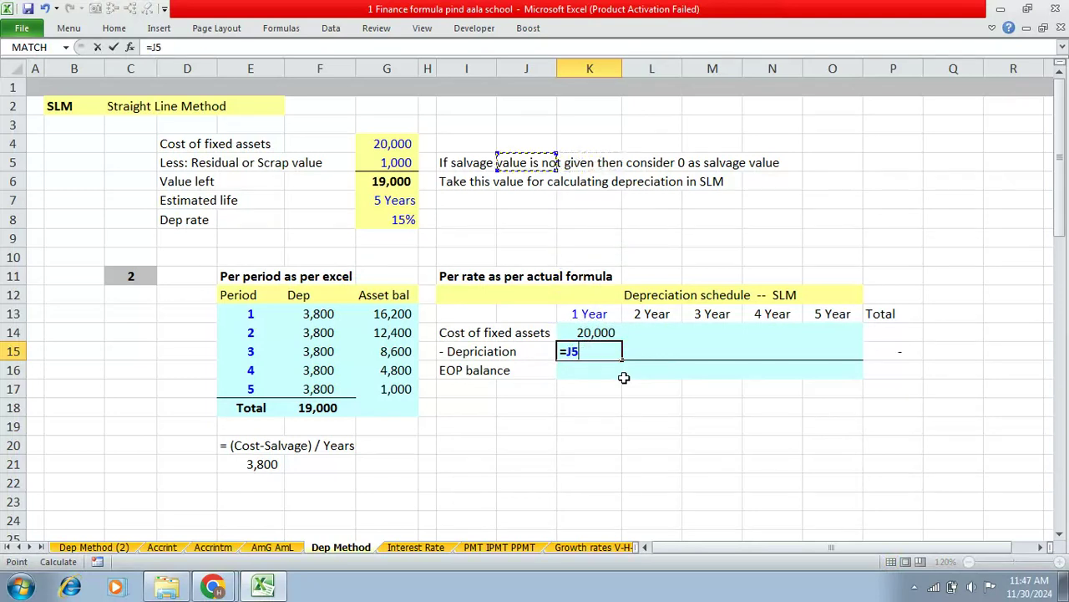
key(Down)
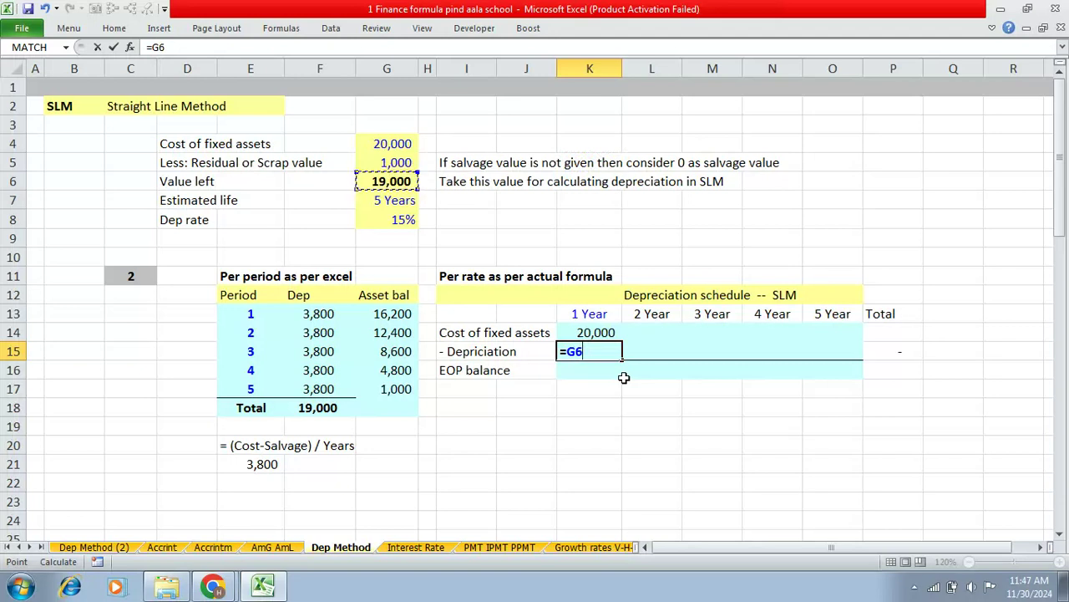
key(F2)
key(F4)
text(*)
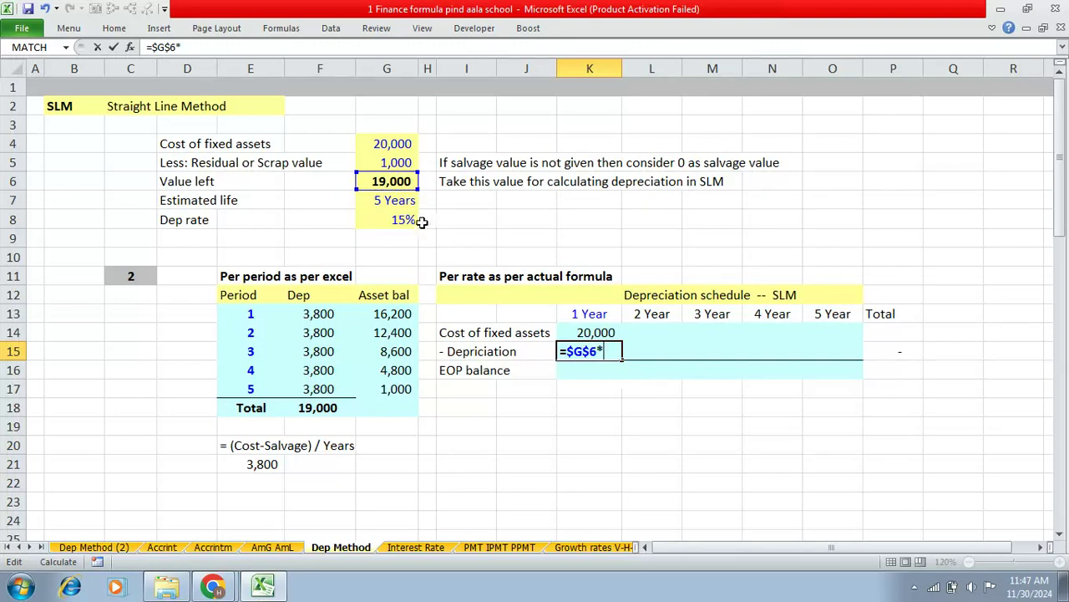
click(393, 217)
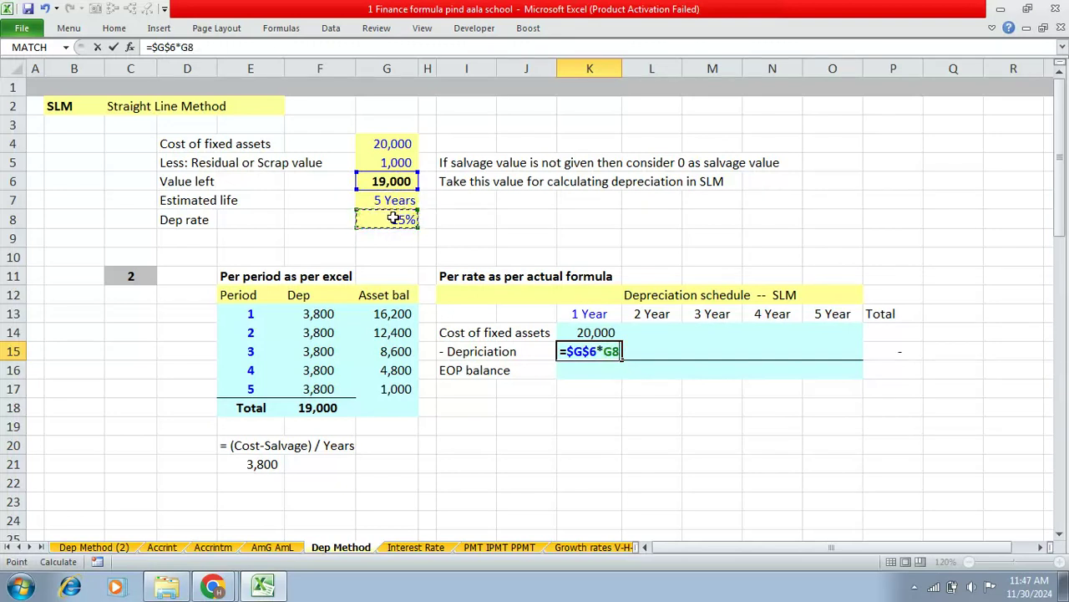
key(F4)
key(Return)
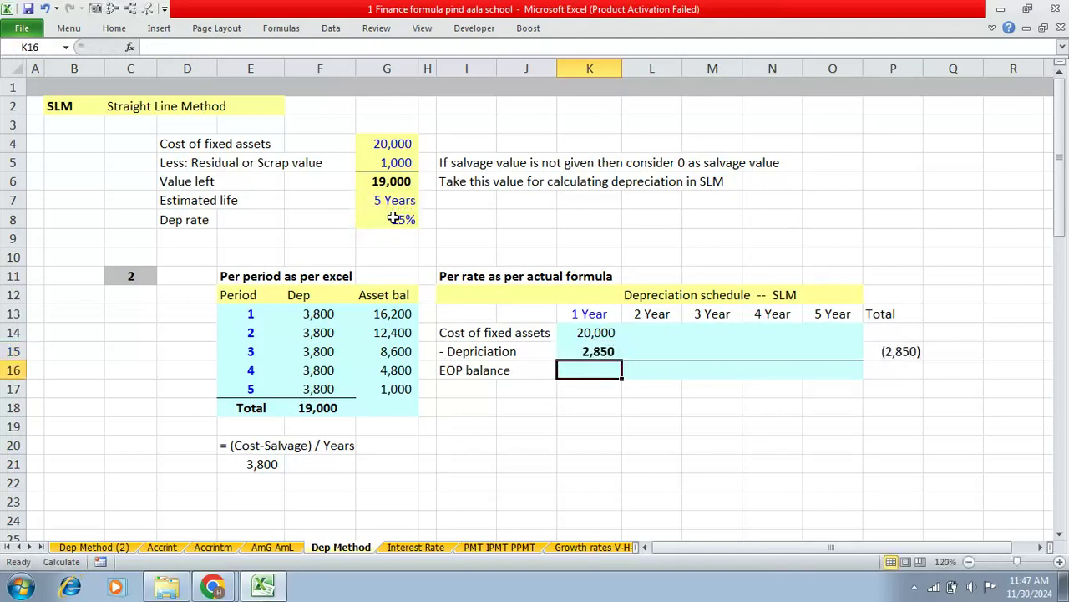
Step: Make the 1 Year depreciation formula in K15 negative, giving =-$G$6*$G$8
key(Up)
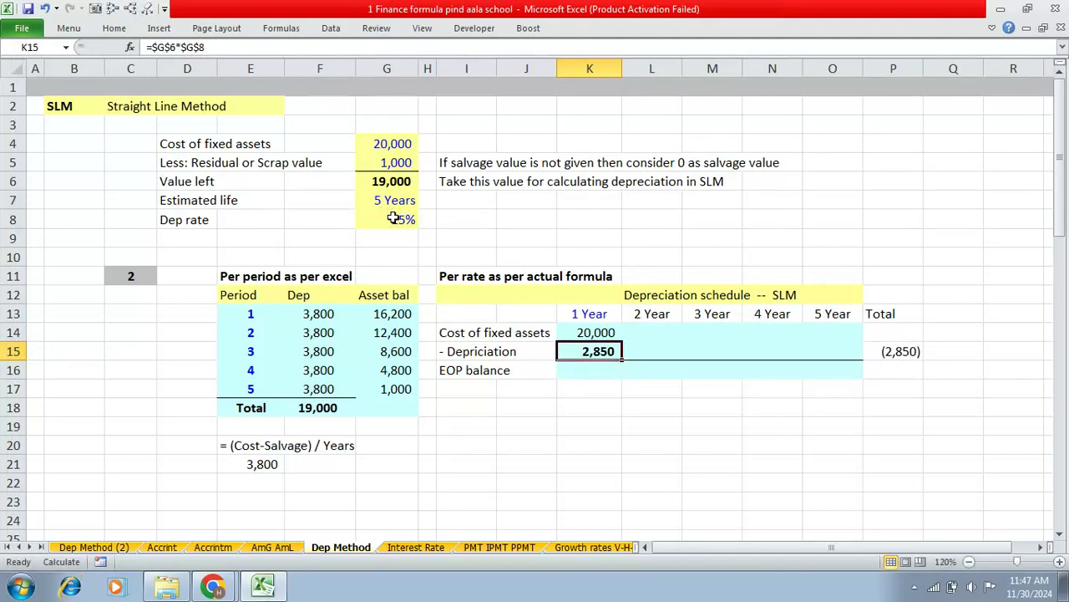
key(F2)
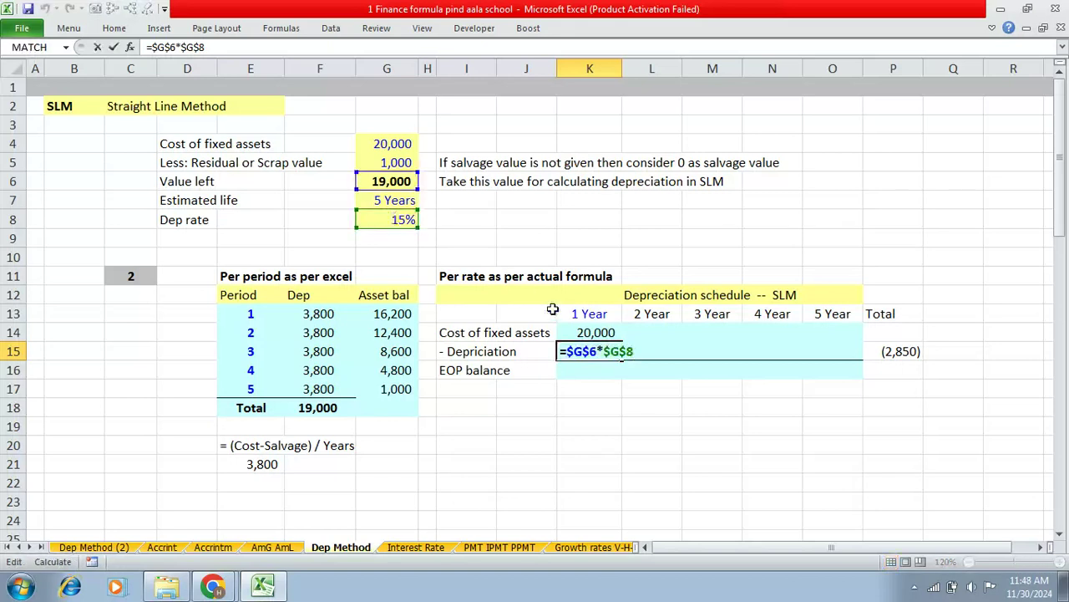
text(-)
key(Return)
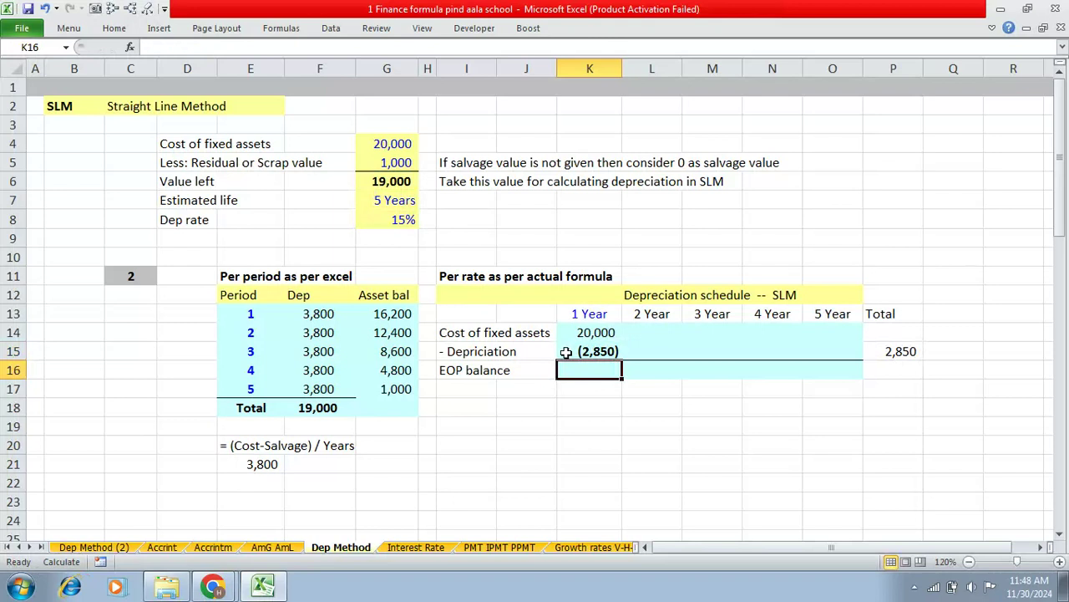
Step: Calculate the 1 Year EOP balance in K16 by summing the cost of fixed assets and the depreciation above it
key(alt+equal)
drag(588, 333, 605, 368)
key(Return)
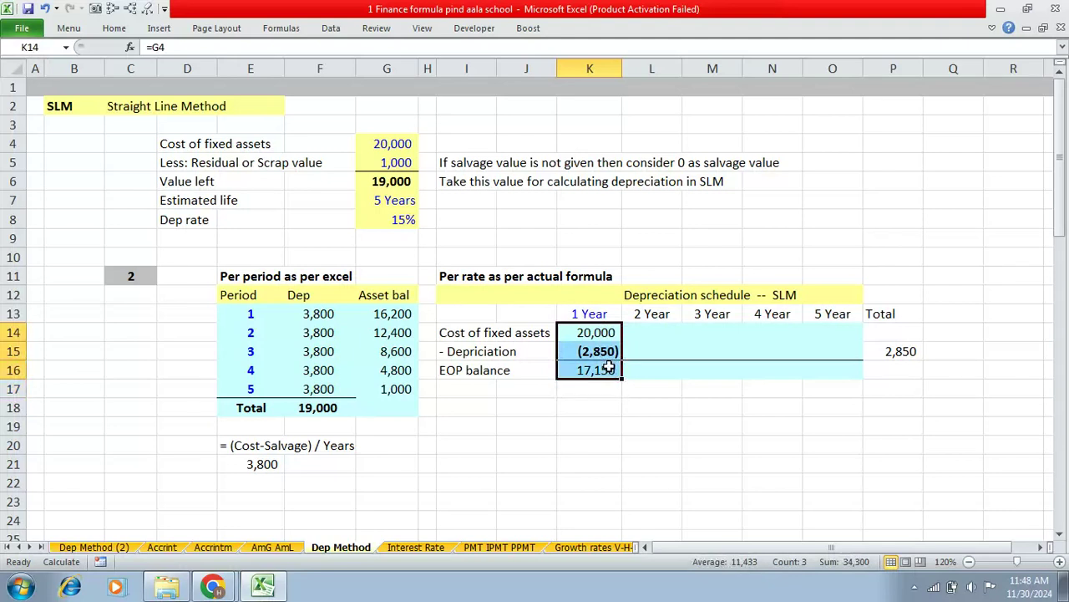
Step: Fill the three 1 Year schedule formulas across through 5 Year (K14:O16)
key(shift+Right)
key(shift+Right)
key(shift+Right)
key(shift+Right)
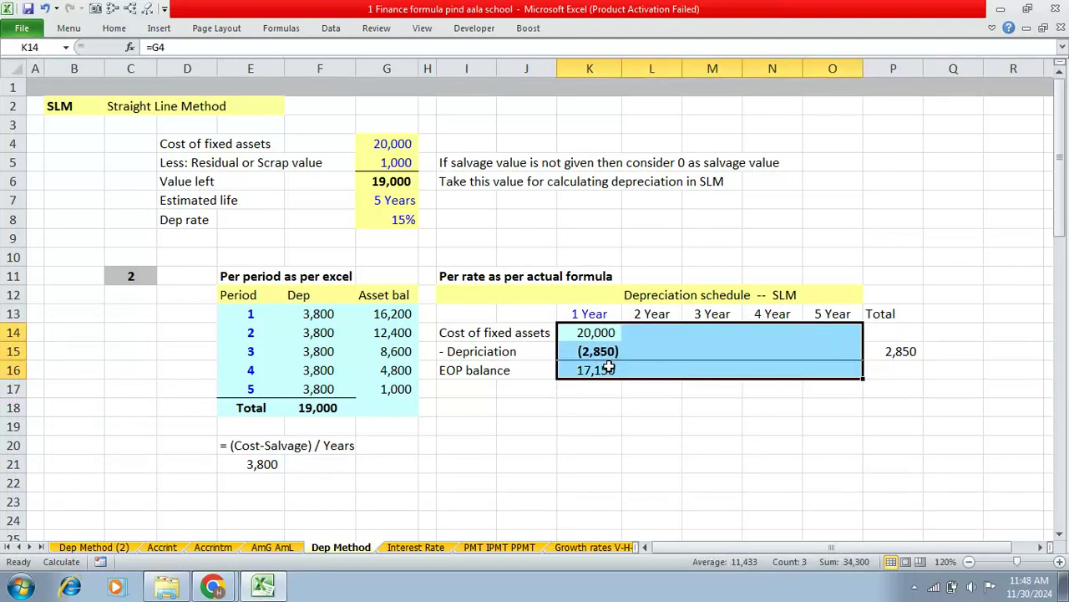
key(ctrl+r)
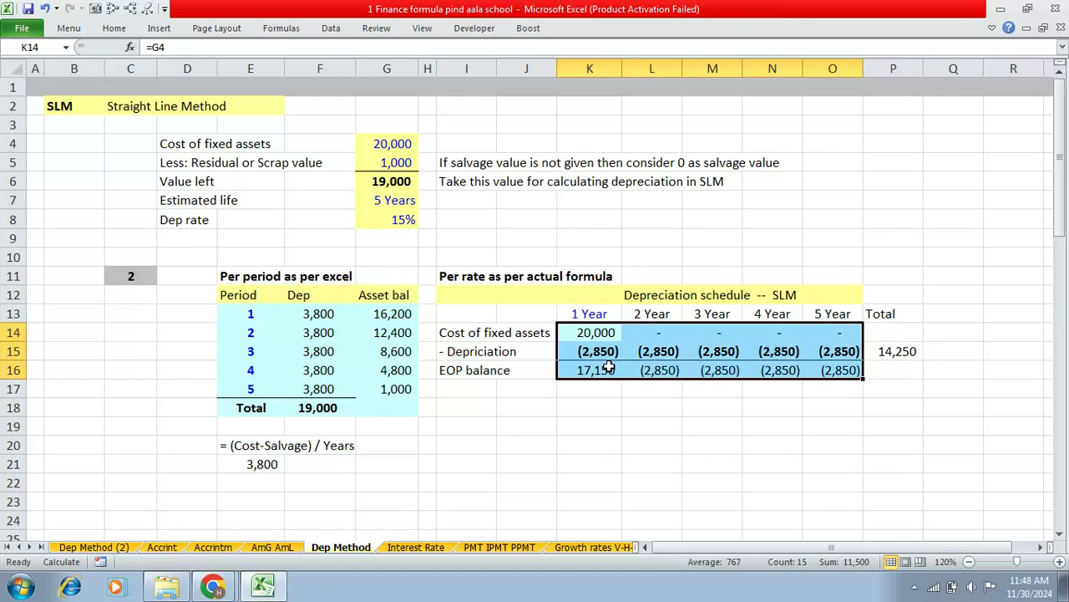
Step: Set the 2 Year cost of fixed assets in L14 to the 1 Year EOP balance with =K16
click(650, 335)
text(=)
click(587, 373)
key(Return)
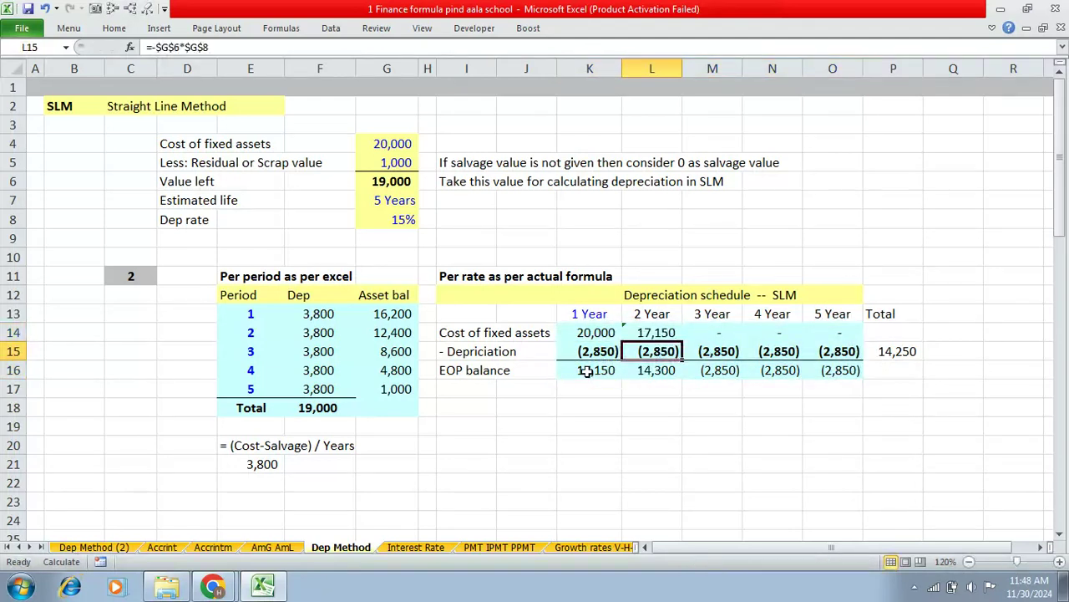
Step: Fill the 2 Year cost of fixed assets formula in L14 across through 5 Year (O14)
click(659, 333)
key(shift+Right)
key(shift+Right)
key(shift+Right)
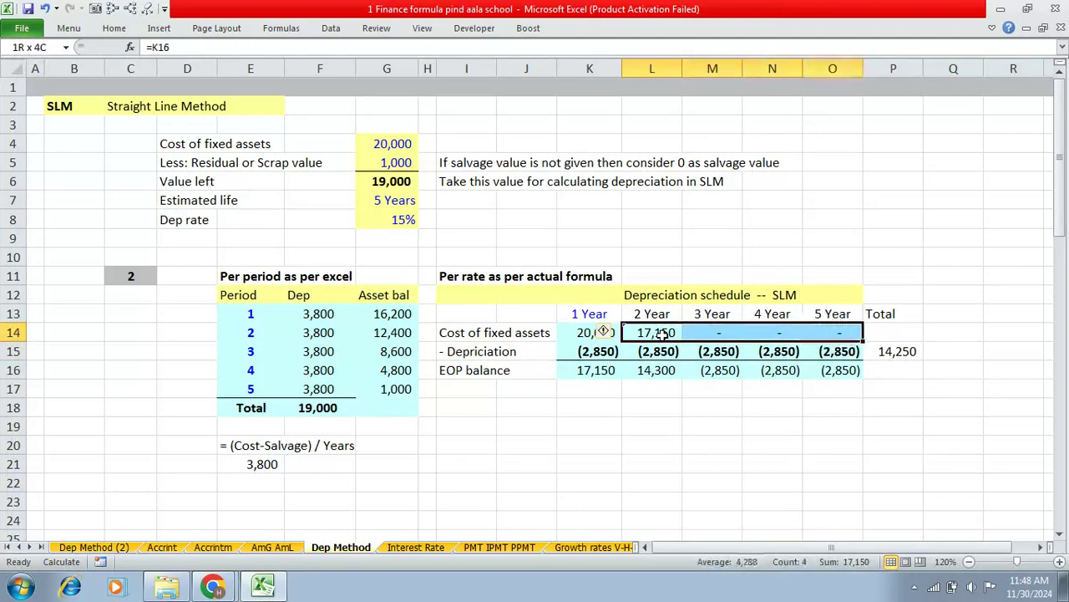
key(ctrl+r)
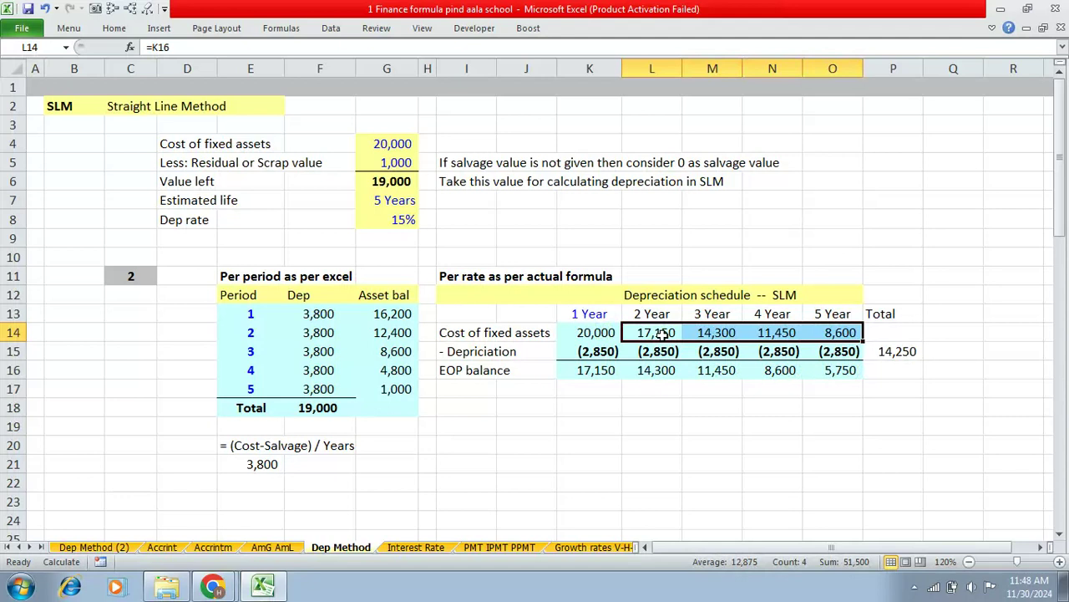
Step: Examine the schedule's total depreciation formula in P15 and compare it with the per-period depreciation total in F18
click(909, 350)
key(F2)
key(Home)
key(Right)
text(-)
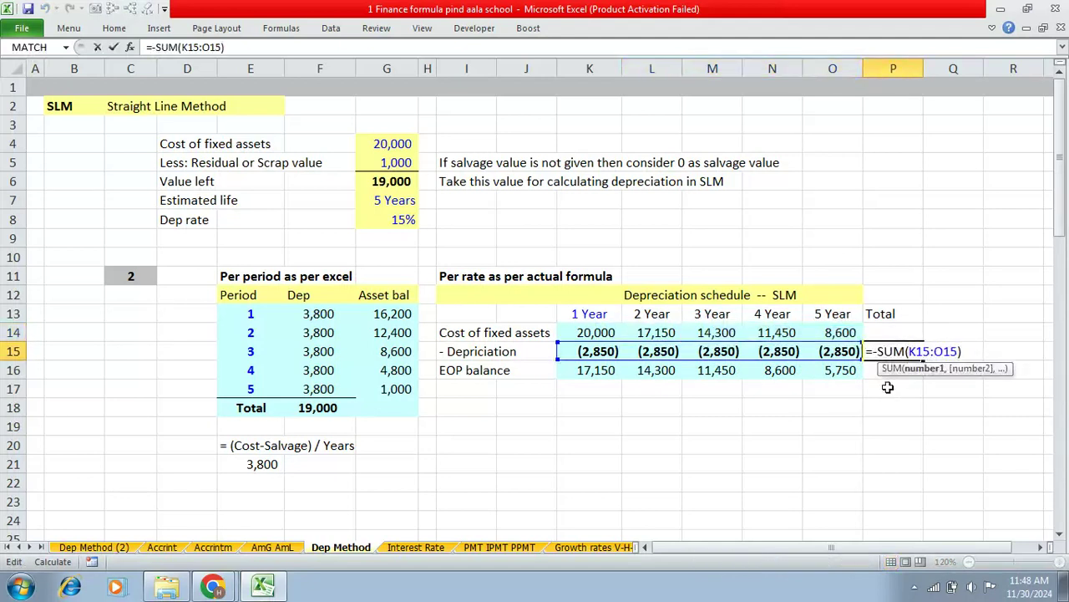
key(Return)
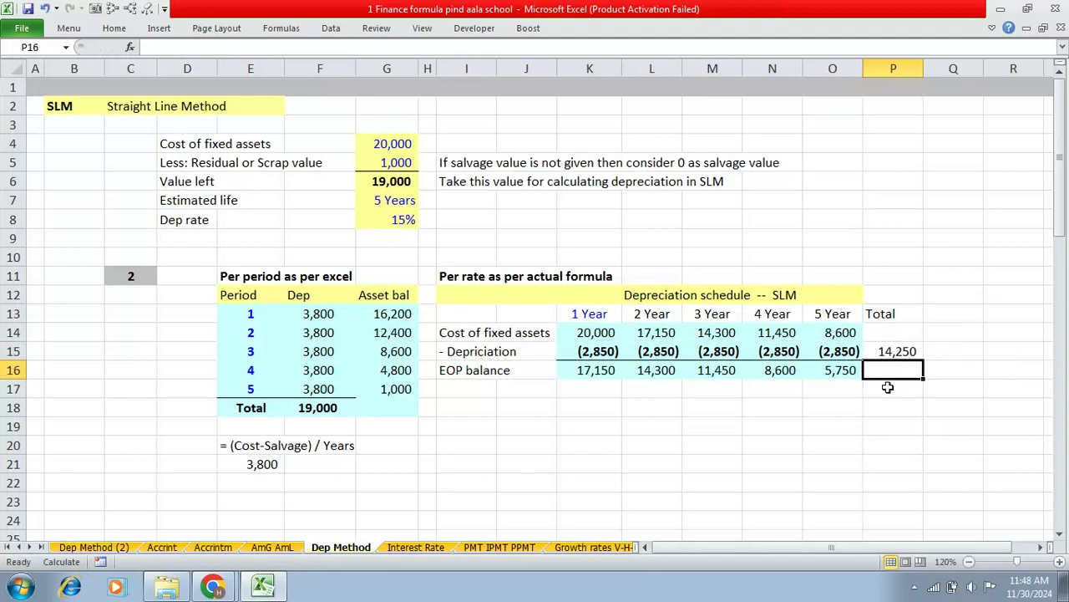
click(326, 408)
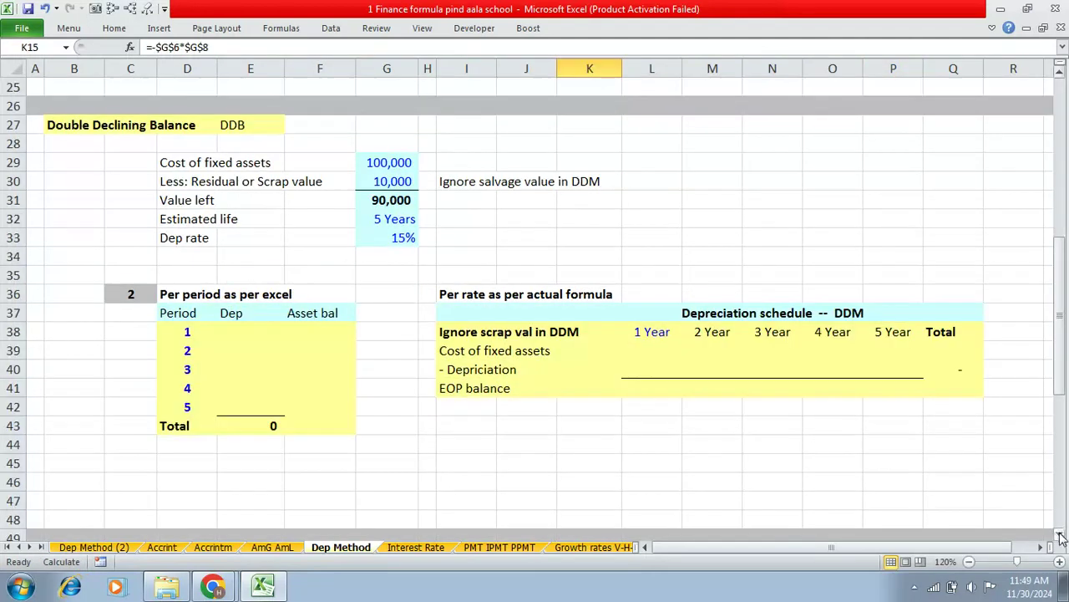
Step: Calculate the period 1 depreciation of the Double Declining Balance section in E38 with =DDB($G$29,$G$30,$G$32,$D38)
scroll(393, 340, down, 1)
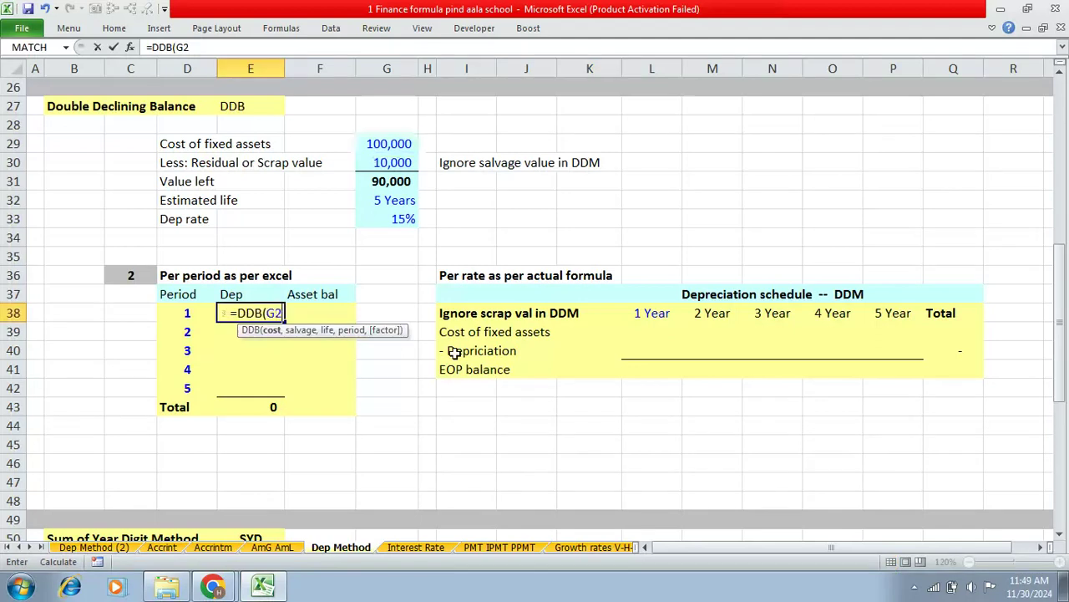
key(BackSpace)
key(BackSpace)
key(Up)
key(Up)
key(Up)
key(Up)
key(Up)
key(Up)
key(Up)
key(Up)
key(Up)
key(Up)
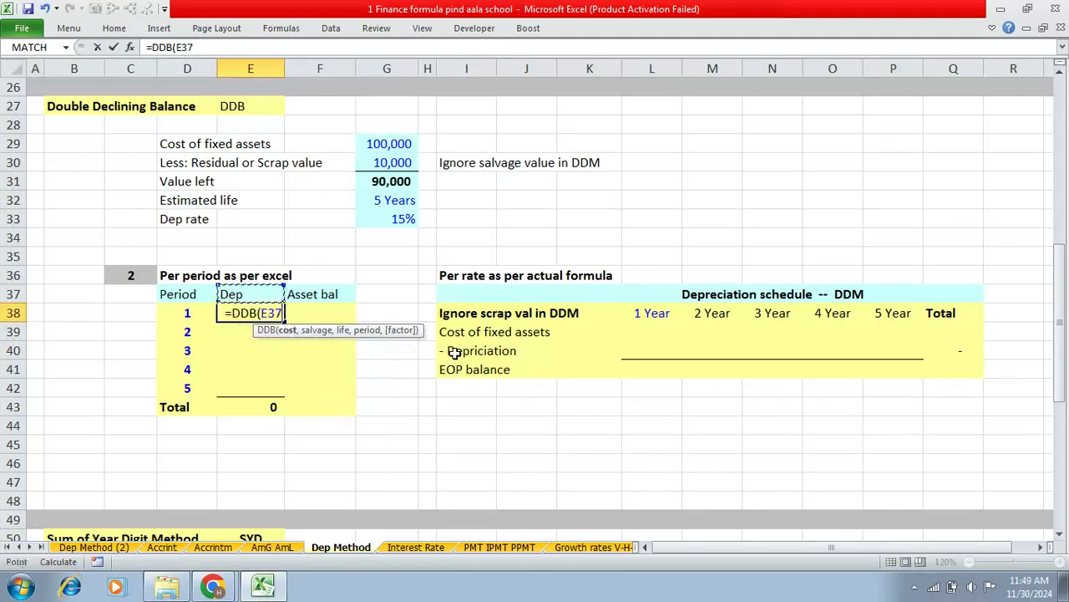
key(Right)
key(Right)
key(Down)
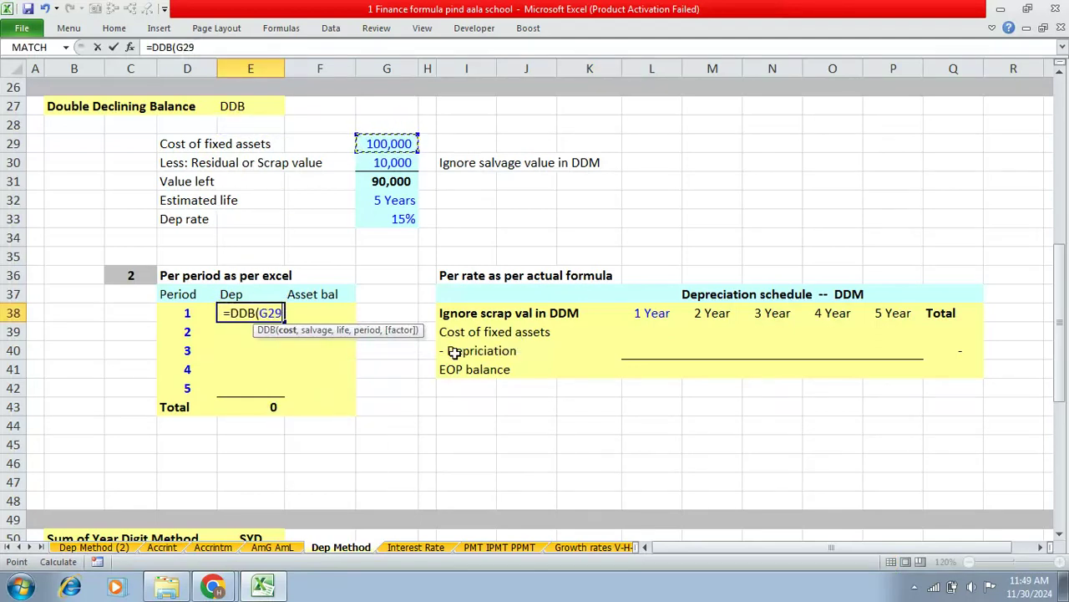
text(,)
key(Up)
key(Up)
key(Up)
key(Up)
key(Up)
key(Up)
key(Up)
key(Up)
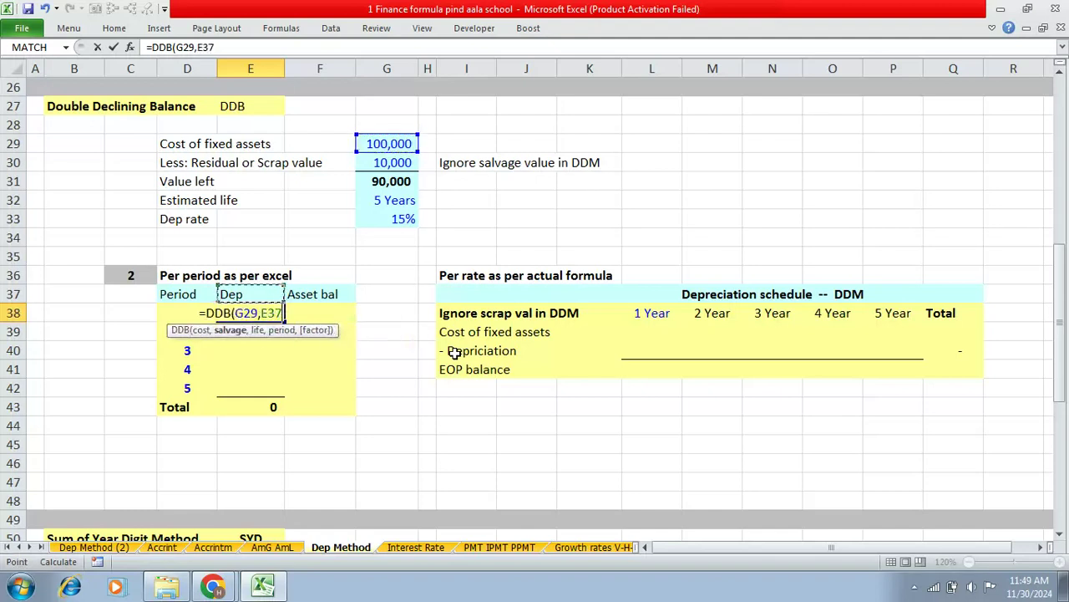
key(Right)
key(Right)
key(Right)
key(Left)
text(,)
key(Up)
key(Up)
key(Up)
key(Up)
key(Up)
key(Up)
key(Right)
key(Right)
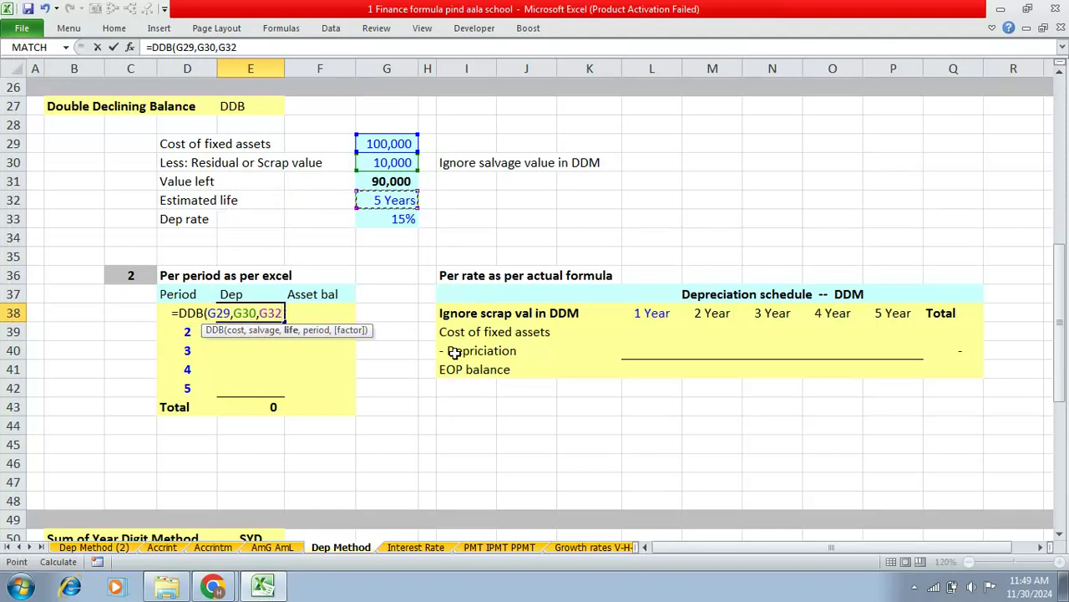
text(,)
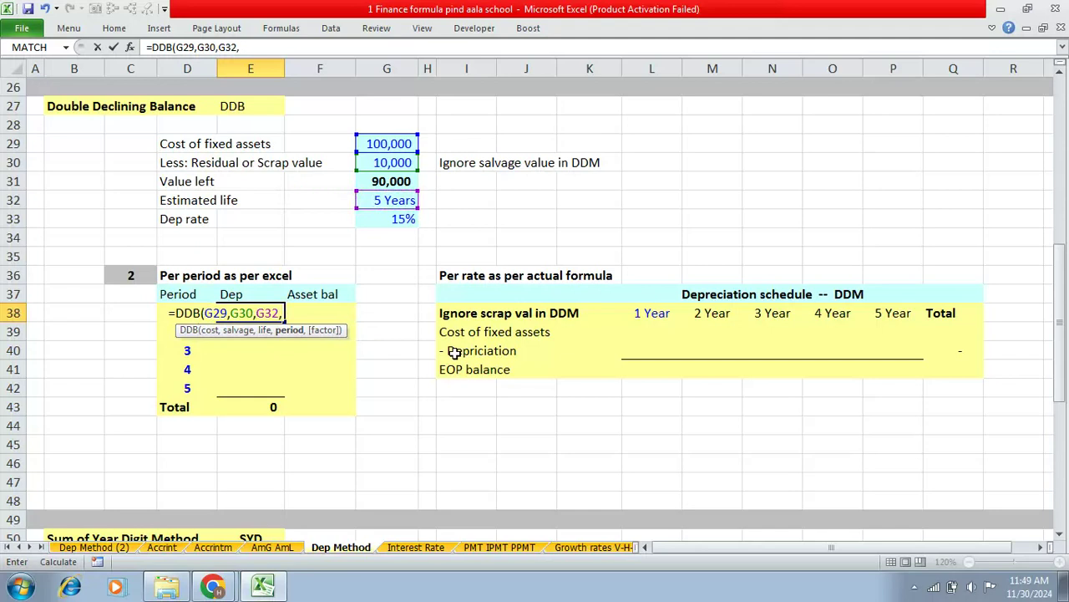
key(Left)
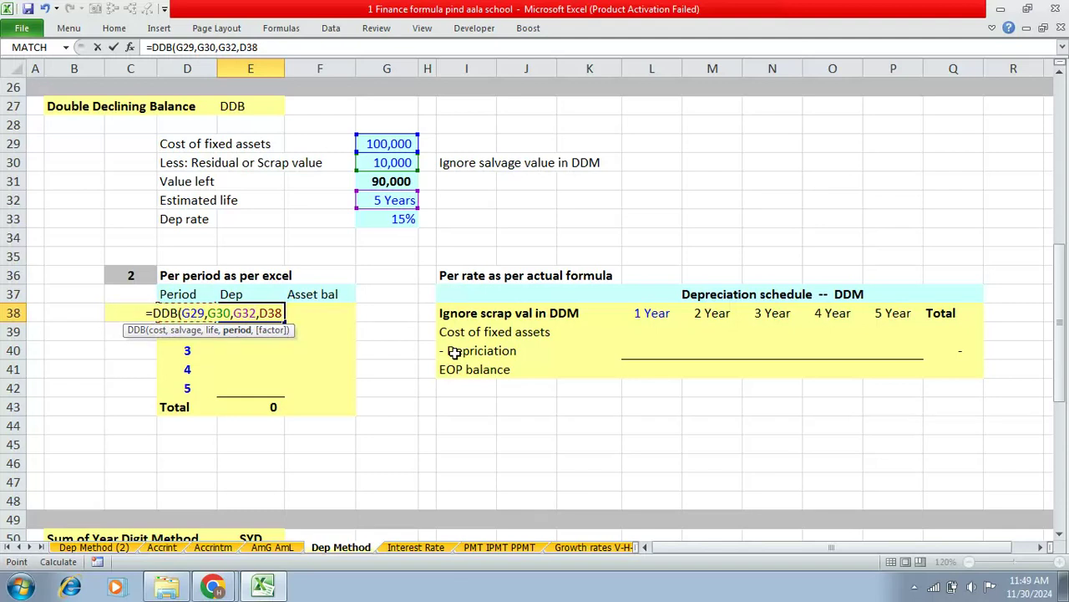
key(Return)
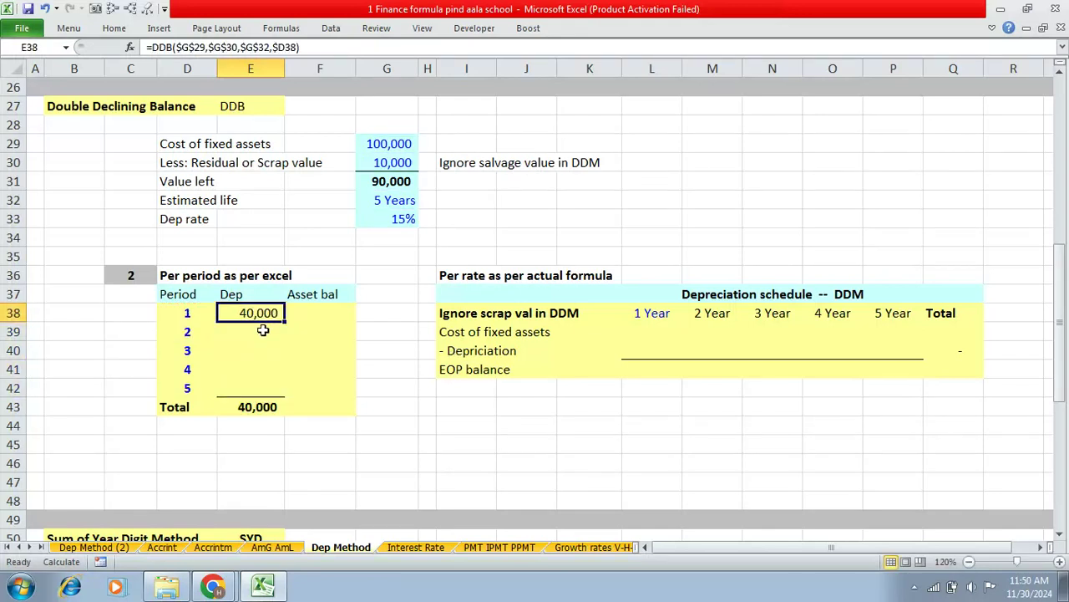
Step: Fill the DDB depreciation formula from E38 down through period 5 (E42)
key(shift+Down)
key(shift+Down)
key(shift+Down)
key(shift+Down)
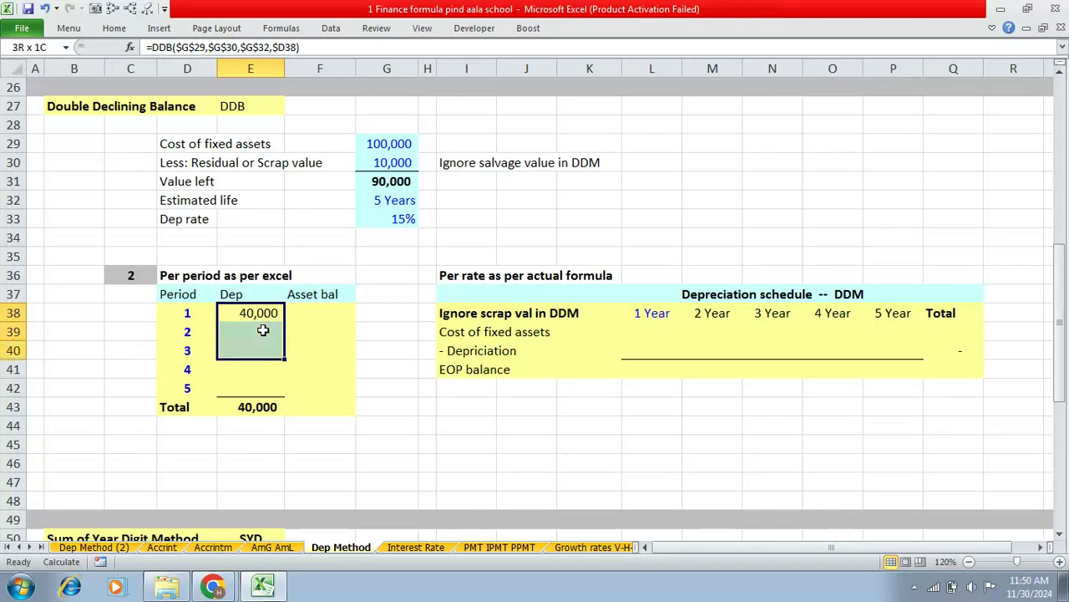
key(ctrl+d)
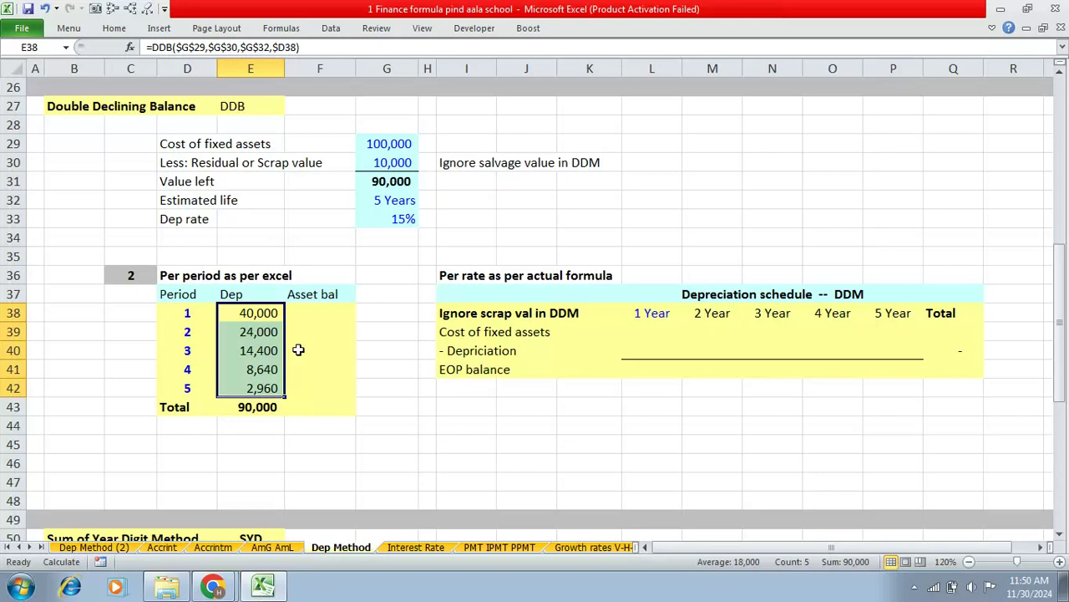
Step: Calculate the period 1 asset balance in F38 as cost minus depreciation with =G29-E38
click(305, 311)
text(=)
key(Up)
key(Up)
key(Up)
key(Up)
key(Up)
key(Up)
key(Up)
key(Up)
key(Right)
key(Up)
text(-)
key(Left)
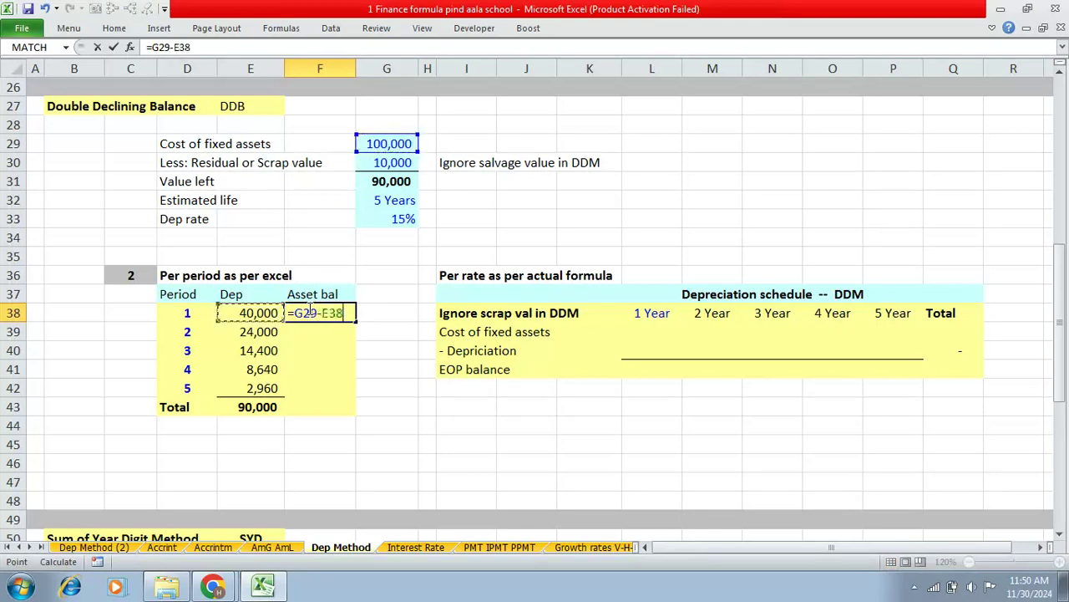
key(Return)
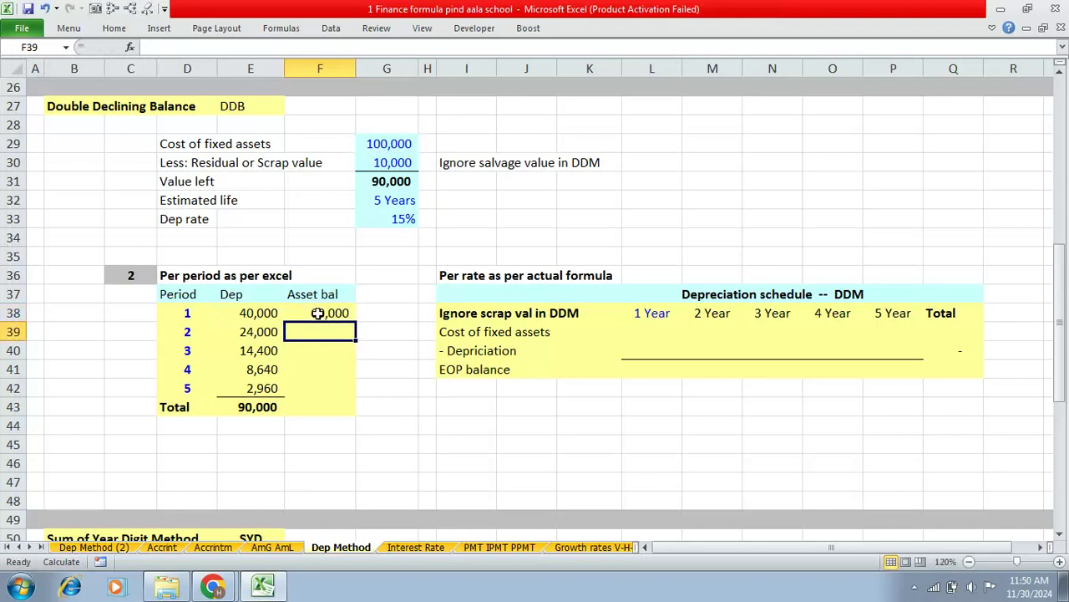
Step: Calculate the period 2 asset balance in F39 by subtracting its depreciation from the previous balance with =F38-E39
text(=)
key(Up)
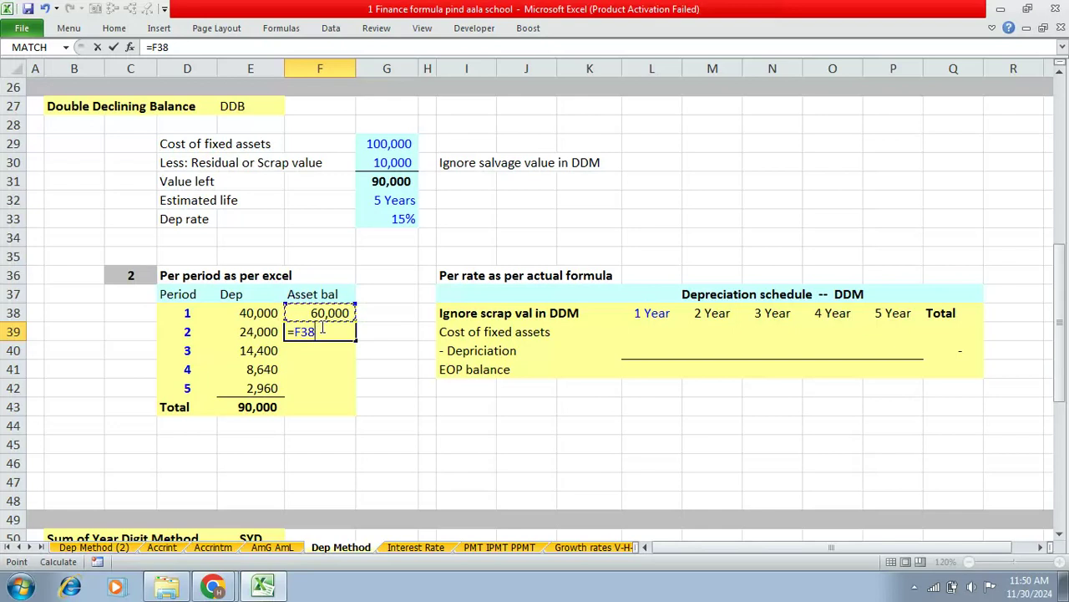
text(-)
key(Left)
key(Return)
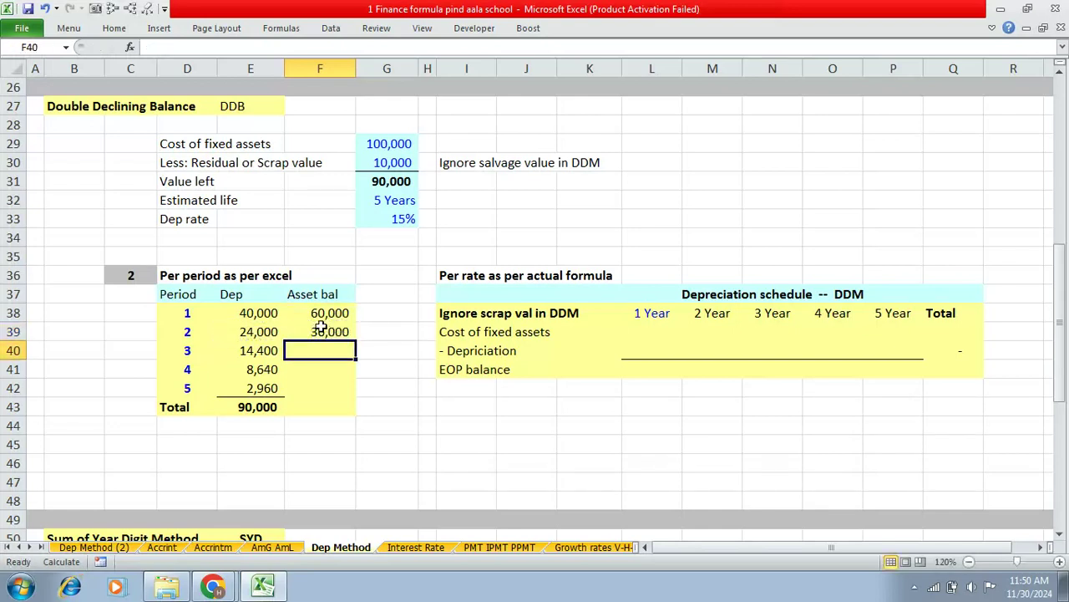
Step: Fill the asset balance formula from F39 down through period 5 (F42)
click(321, 329)
key(shift+Down)
key(shift+Down)
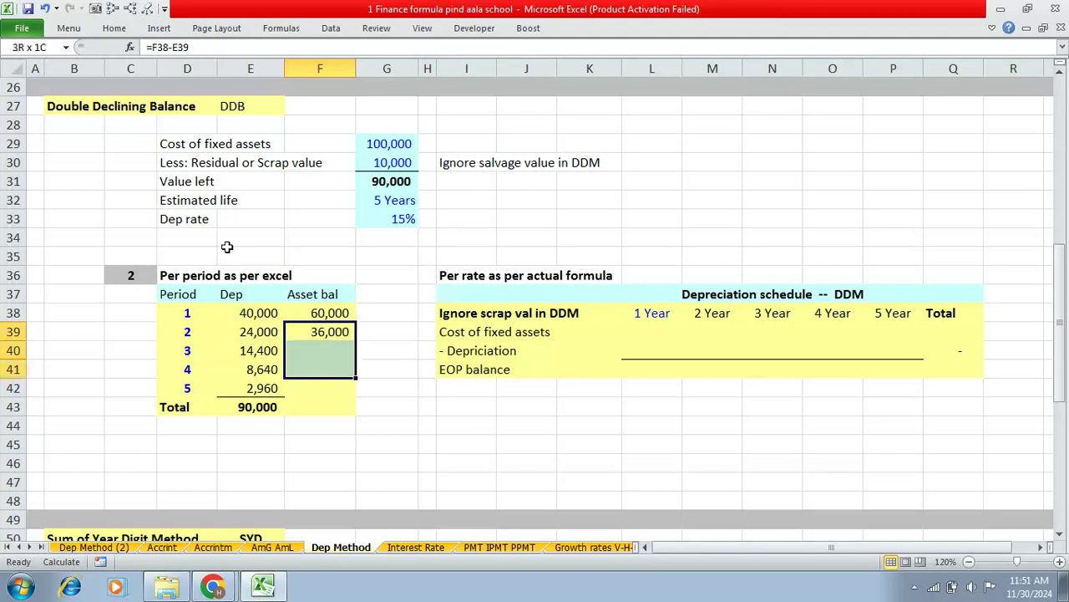
key(shift+Down)
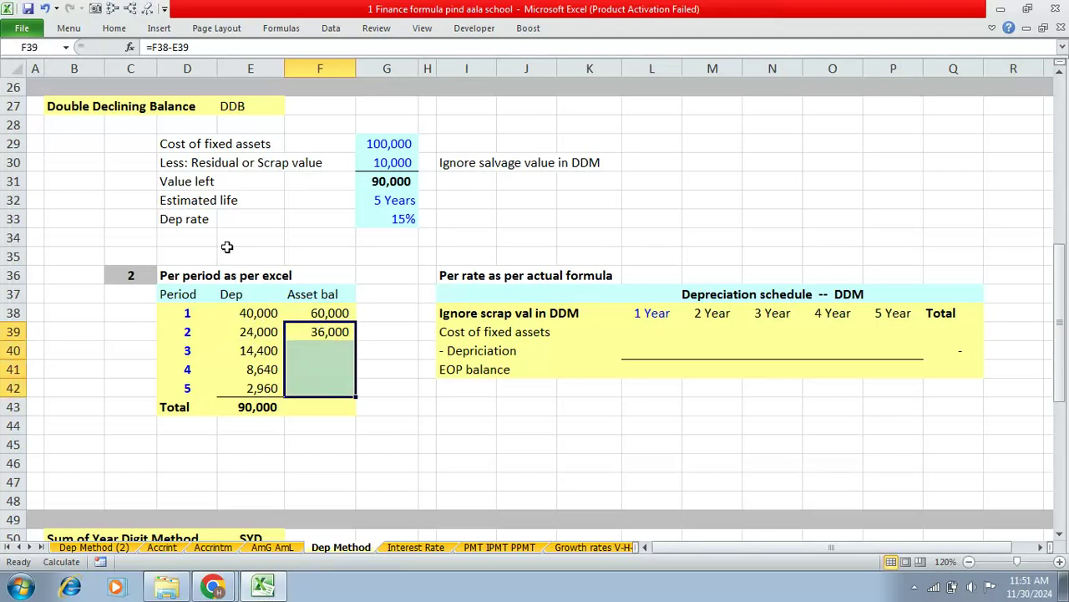
key(ctrl+d)
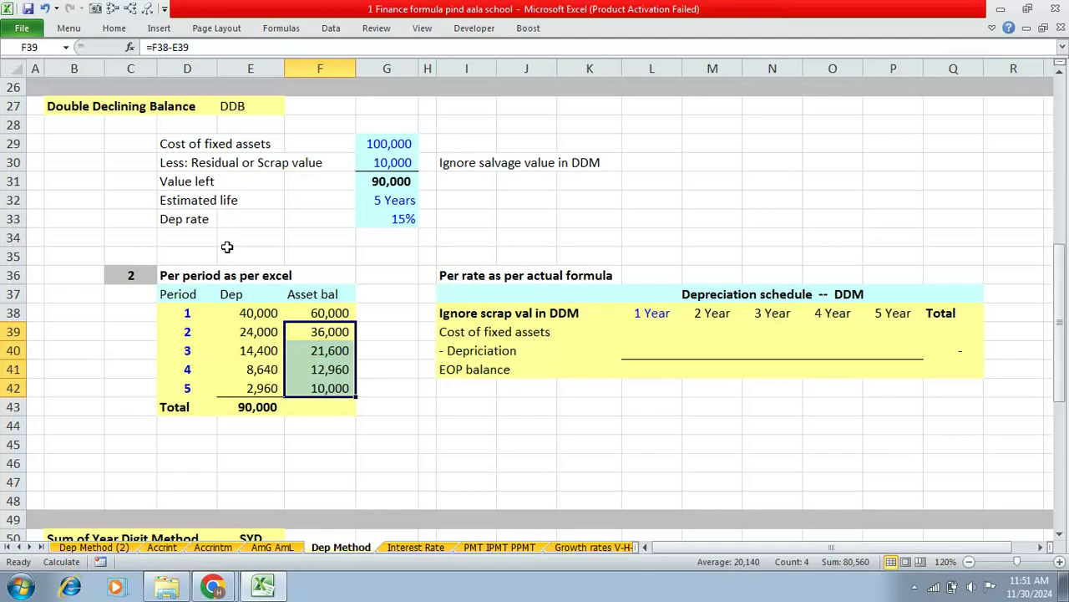
key(Return)
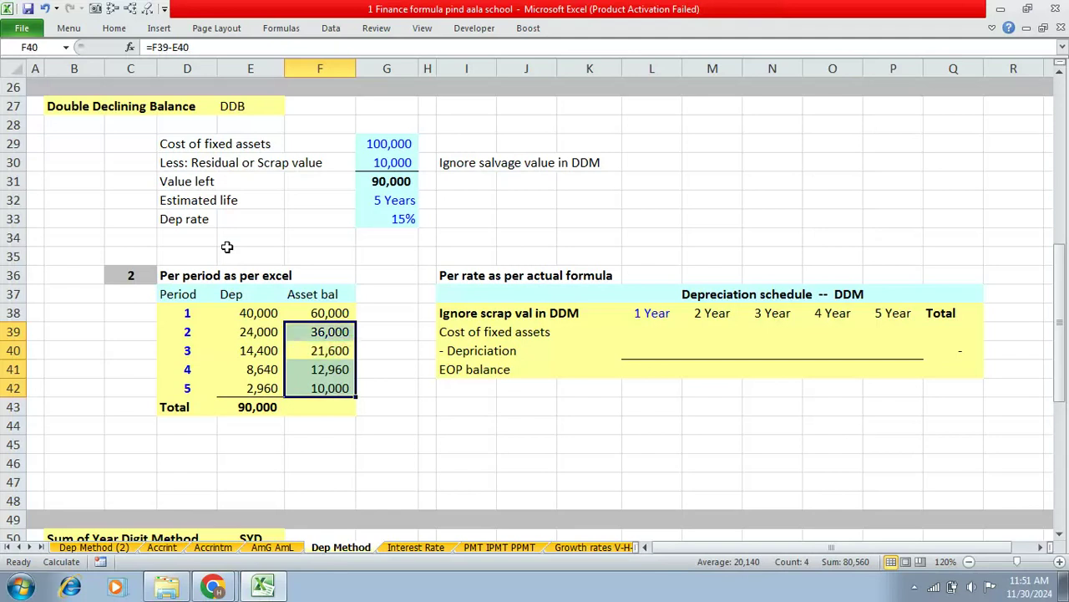
click(332, 389)
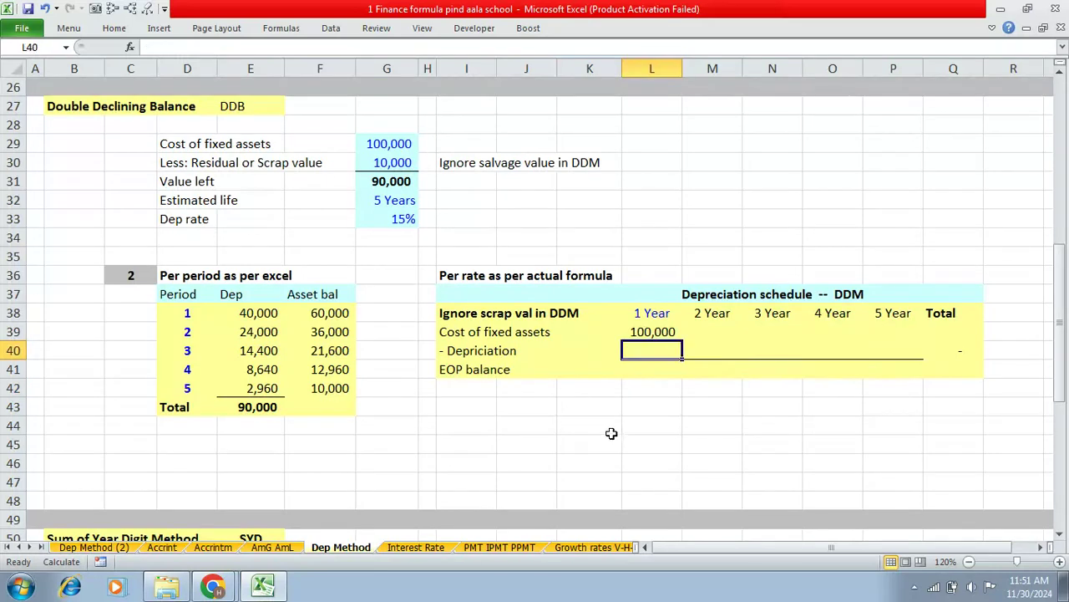
Step: Calculate the 1 Year depreciation of the DDM schedule in L40 as a negative amount with =-L$39*$G$33
text(=)
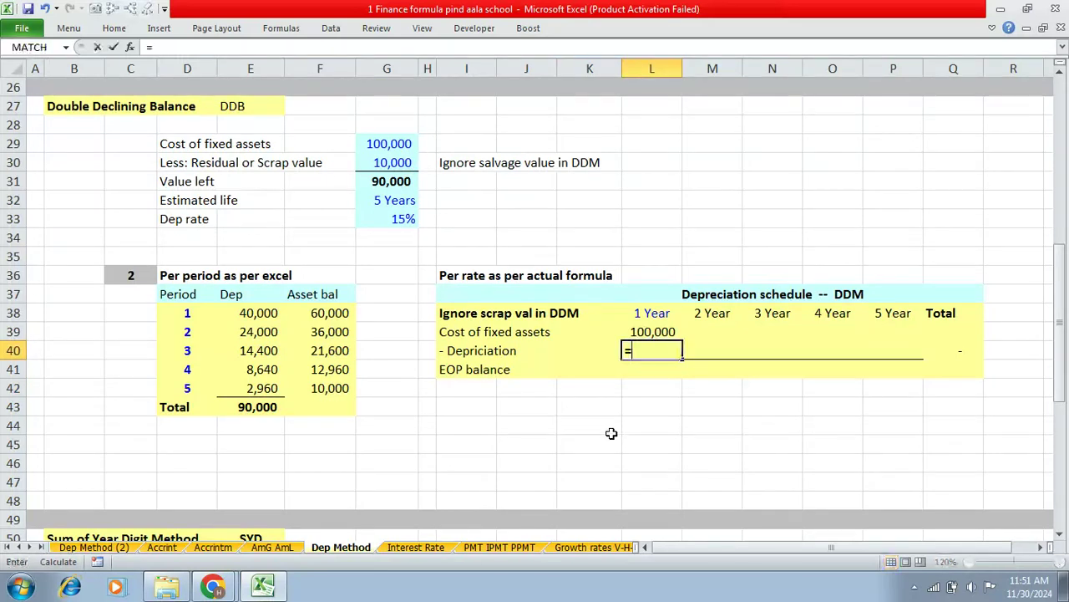
key(Up)
key(F4)
key(F4)
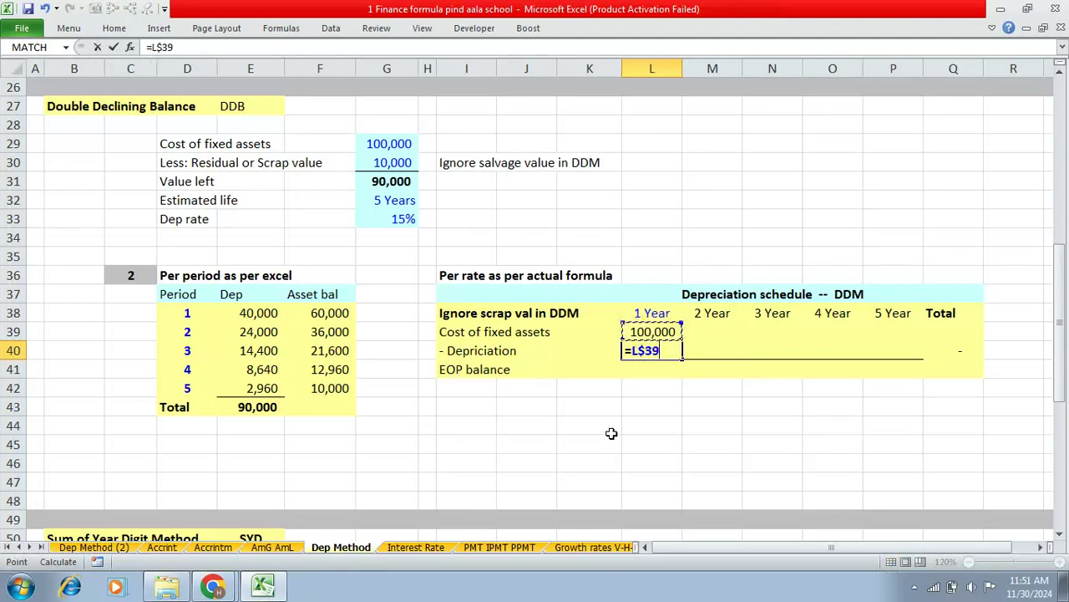
text(*)
key(Up)
key(Up)
key(Up)
key(Up)
key(Up)
key(Up)
key(Up)
key(Left)
key(Left)
key(Left)
key(Left)
key(Left)
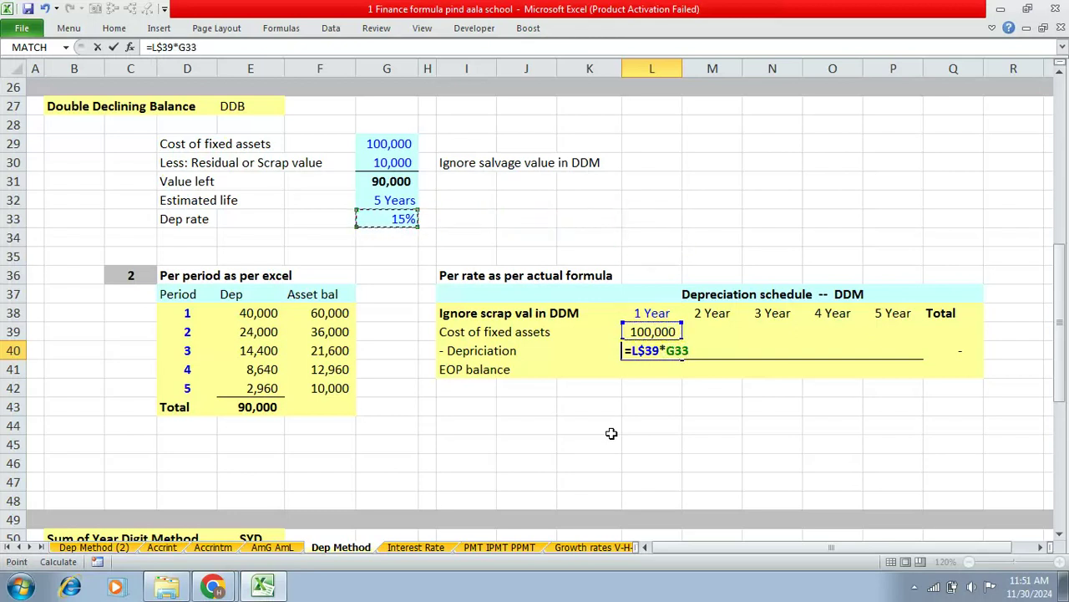
key(F4)
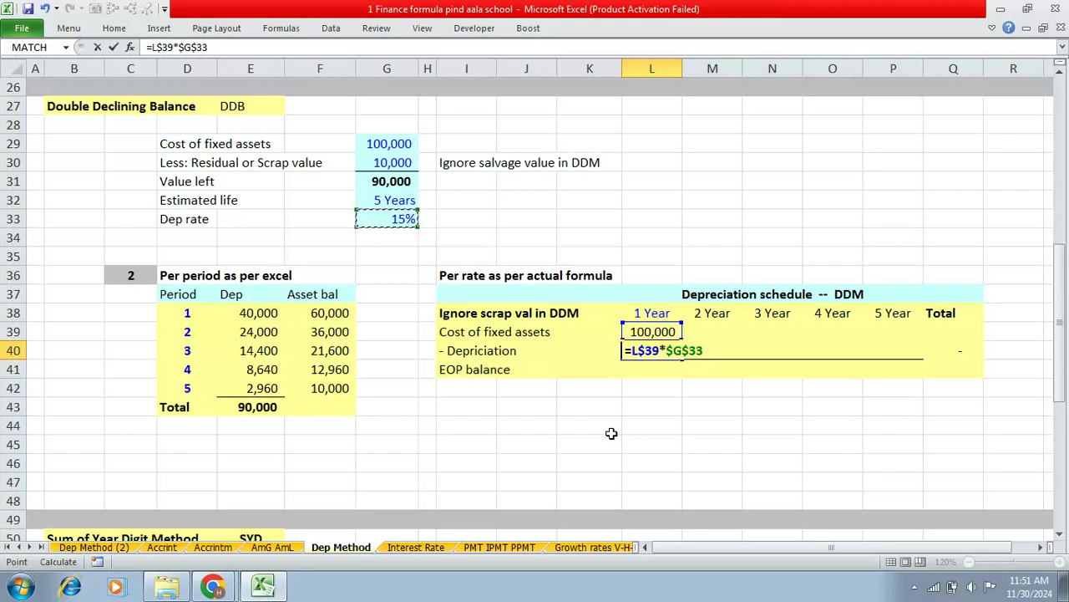
click(632, 350)
text(-)
key(Return)
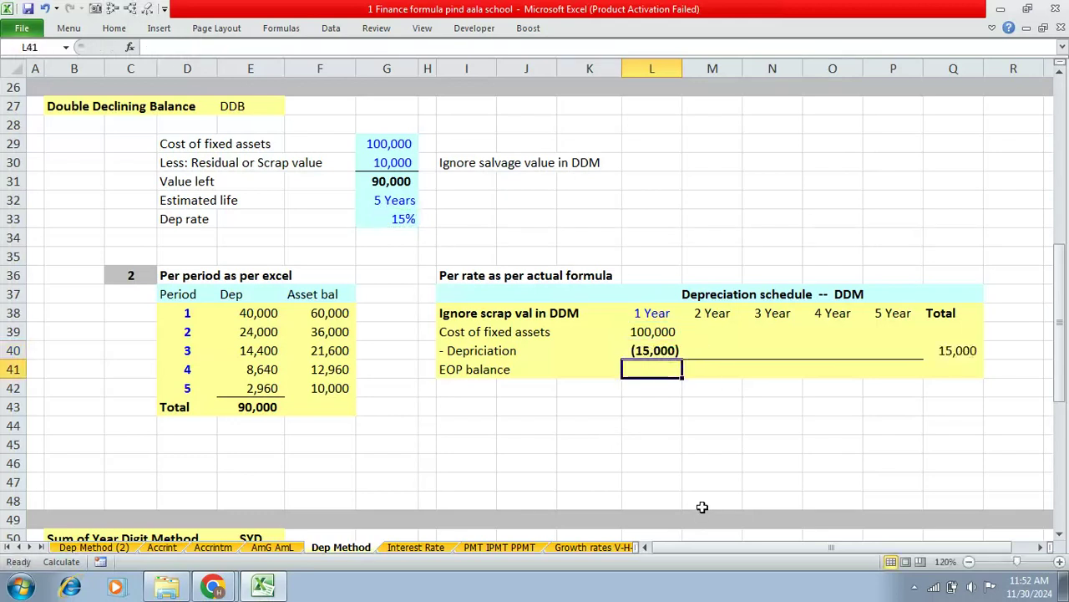
Step: Calculate the 1 Year EOP balance in L41 with =SUM(L39:L40), leaving the year heading out of the range
key(alt+equal)
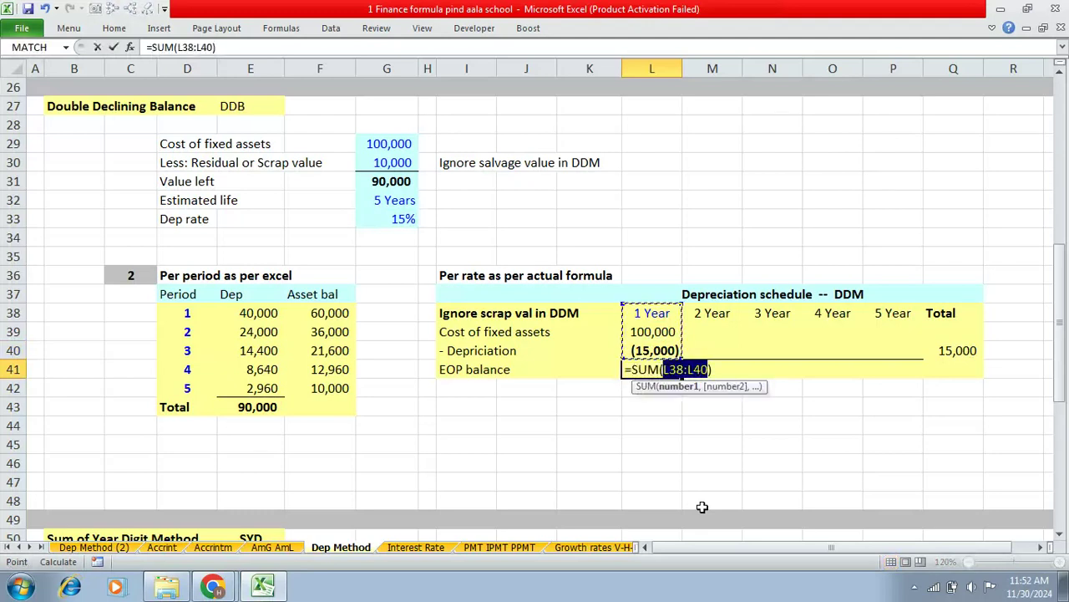
drag(655, 332, 664, 349)
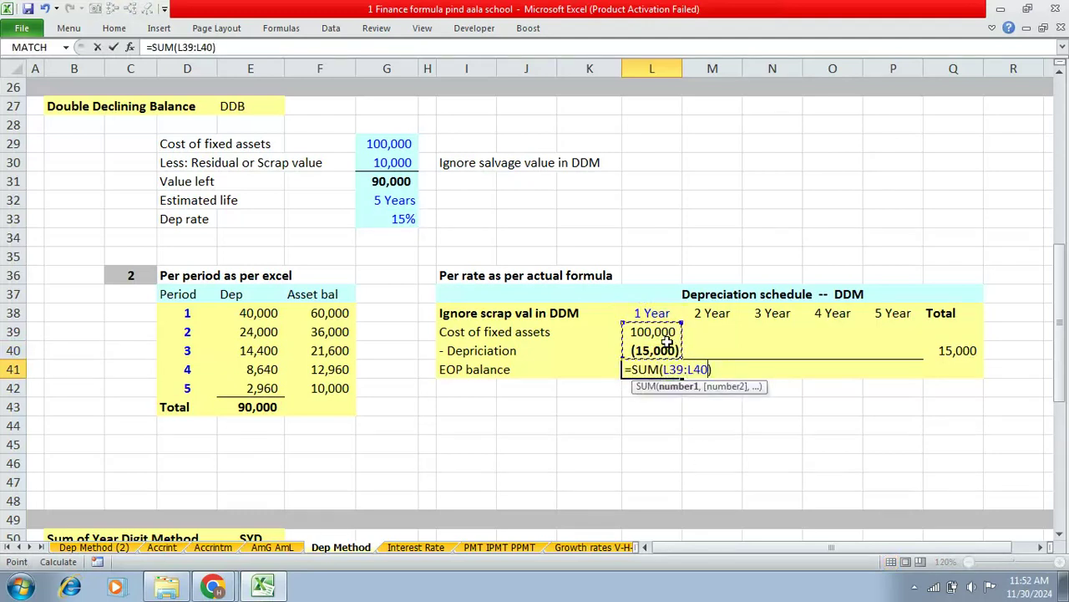
key(Return)
Step: Set the 2 Year cost of fixed assets in M39 to the 1 Year EOP balance with =L41
click(688, 332)
text(=)
click(658, 370)
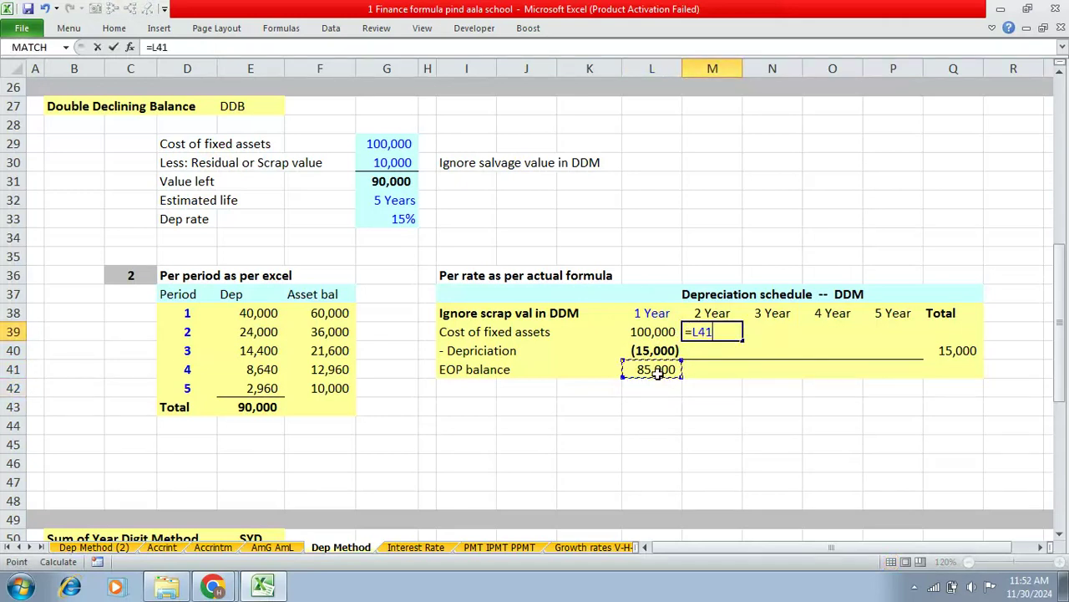
key(Return)
Step: Fill the 1 Year depreciation and EOP balance formulas (L40:L41) across through 5 Year in column P
drag(658, 352, 658, 365)
key(shift+Right)
key(shift+Right)
key(shift+Right)
key(shift+Right)
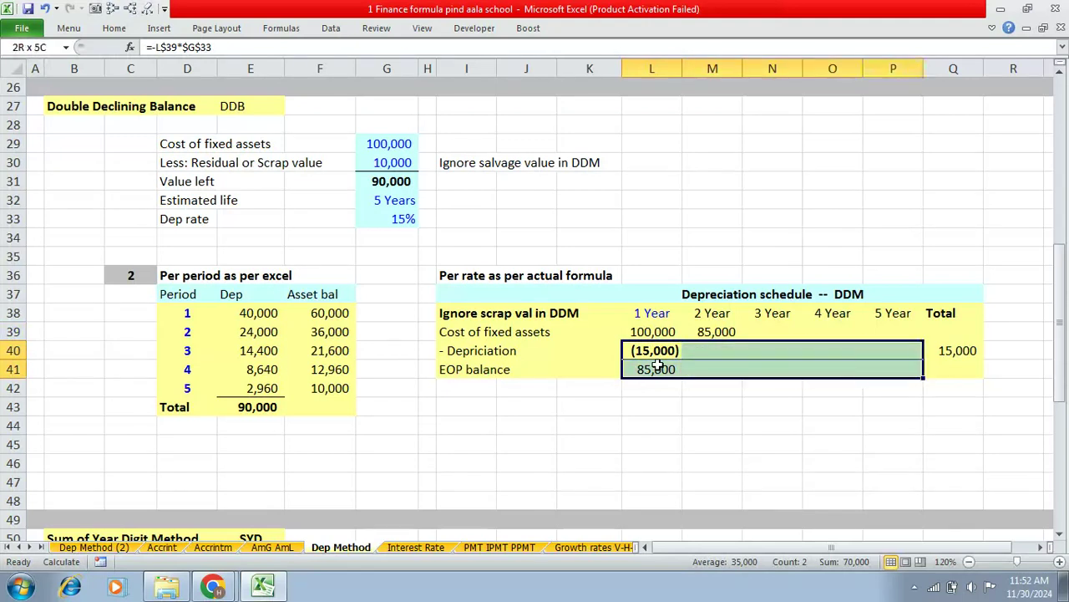
key(ctrl+r)
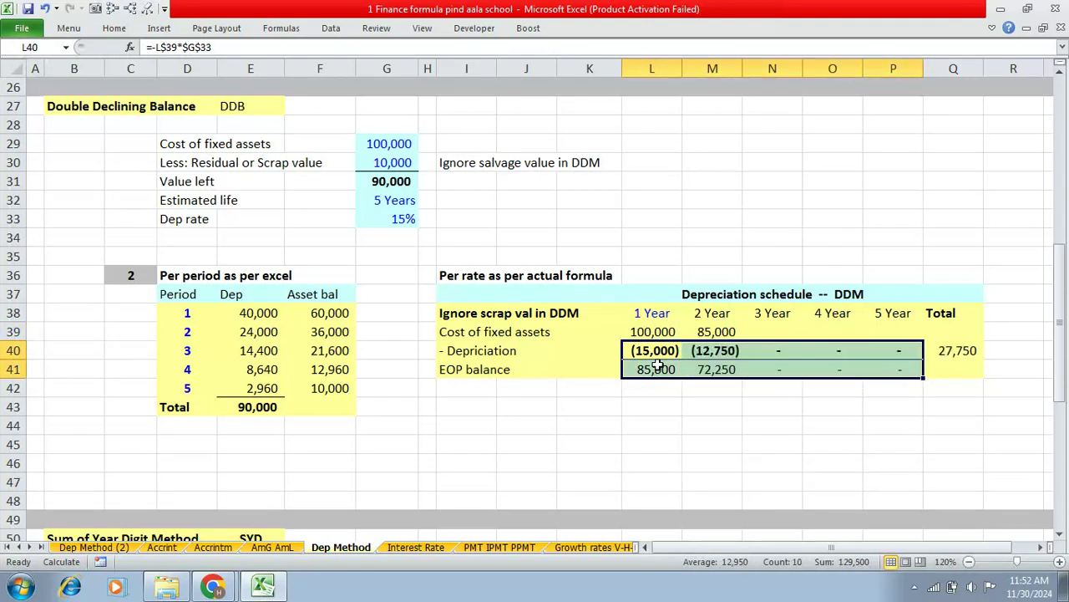
Step: Fill the 2 Year cost of fixed assets formula in M39 across through 5 Year in column P
click(713, 333)
key(shift+Right)
key(shift+Right)
key(shift+Right)
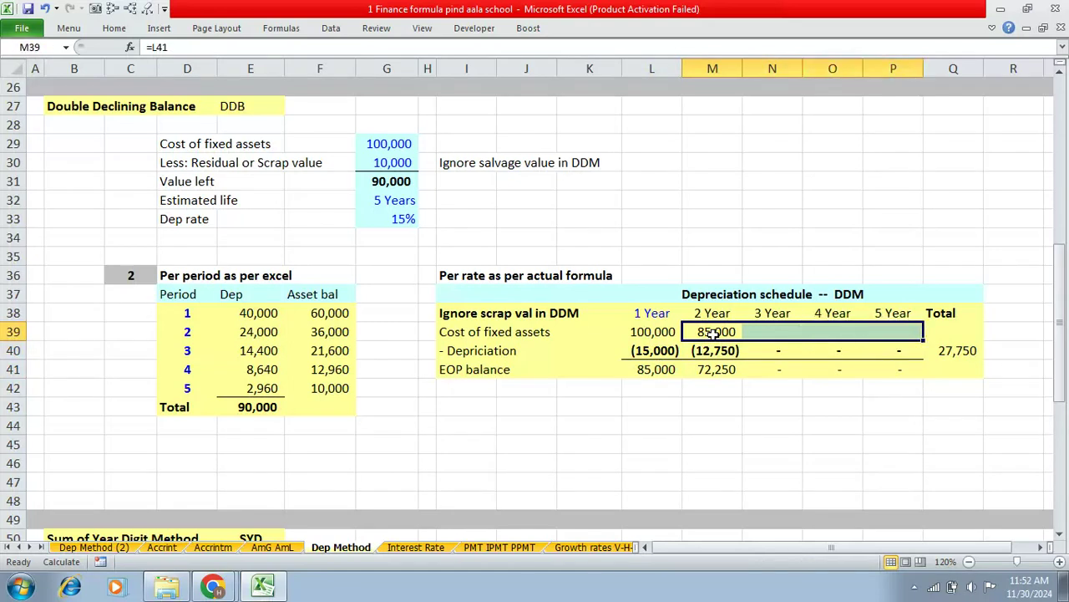
key(ctrl+r)
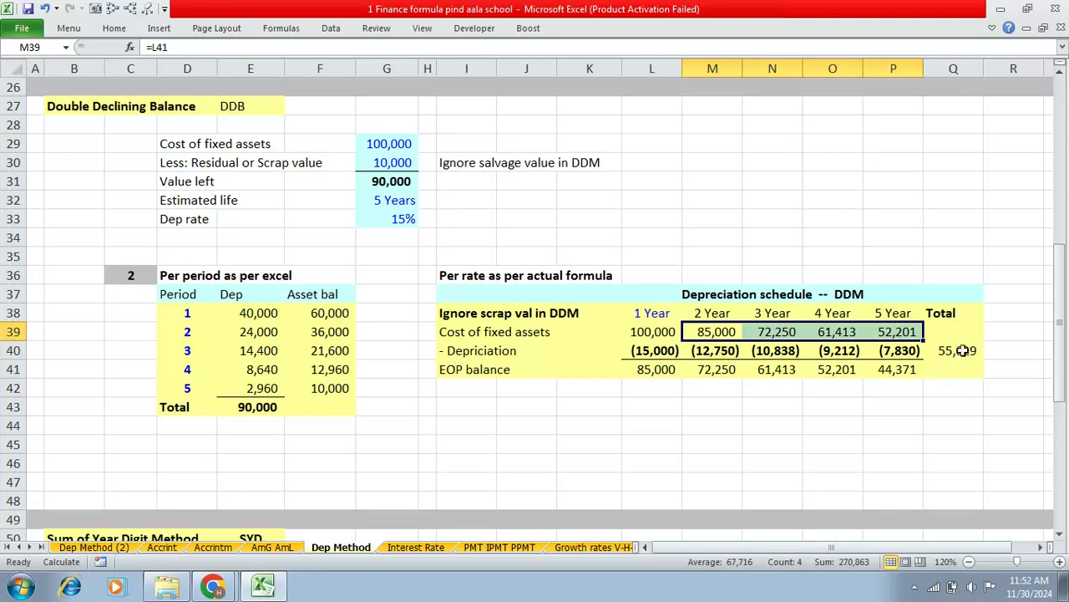
Step: Examine the depreciation formulas for 2 Year through 5 Year in M40:P40, the schedule total in Q40 and the per-period Dep total
click(732, 354)
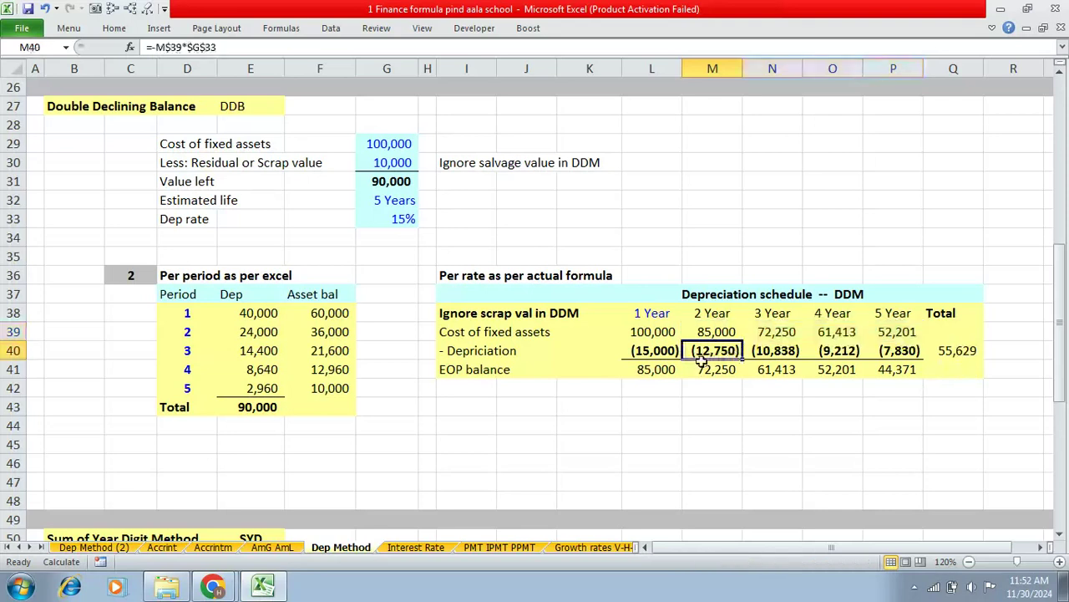
key(F2)
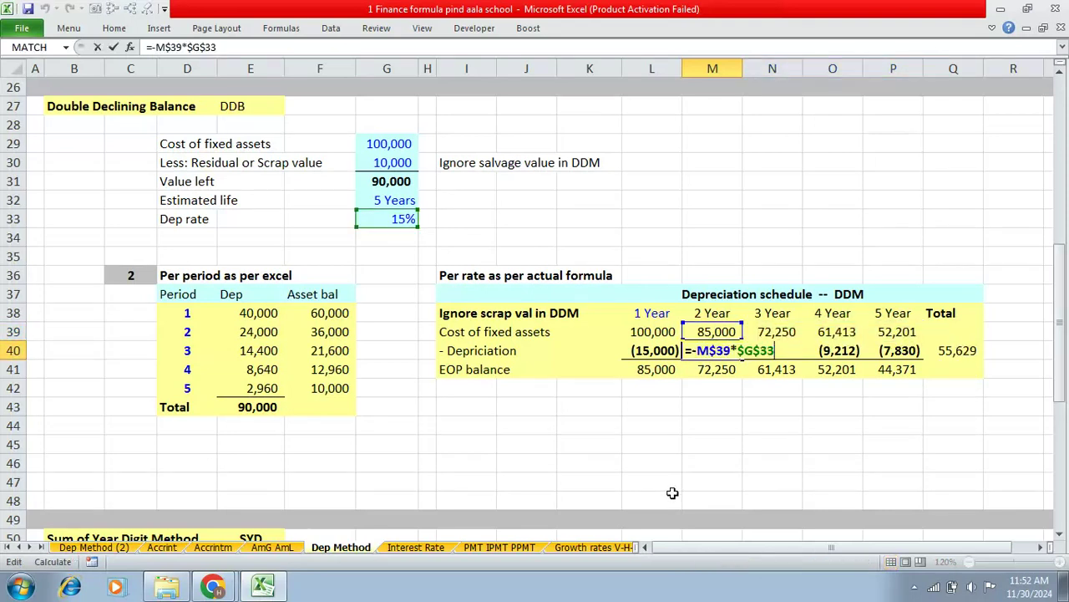
key(Tab)
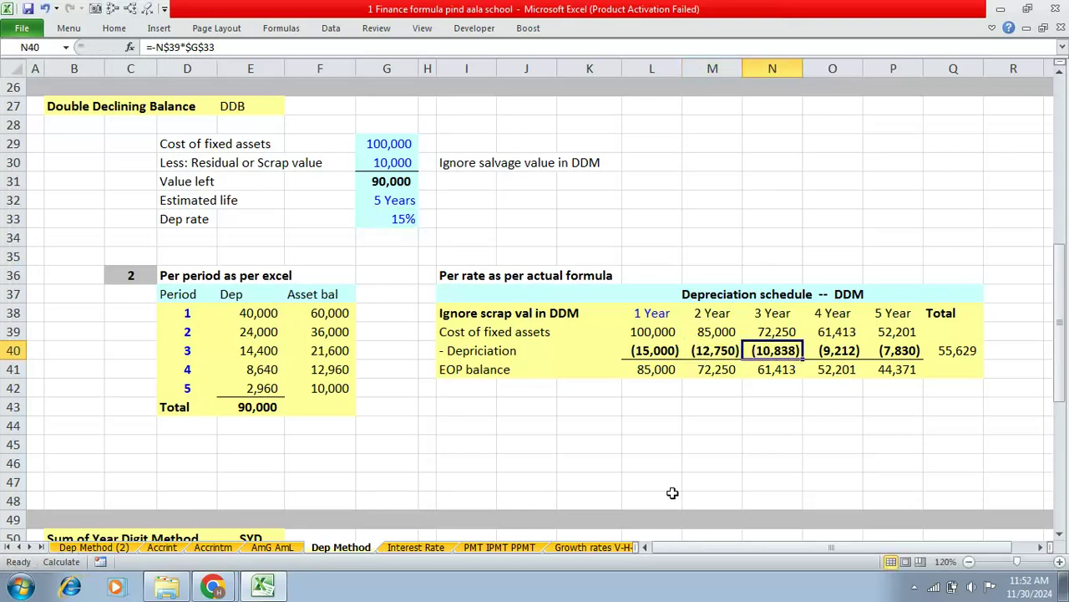
key(F2)
key(Tab)
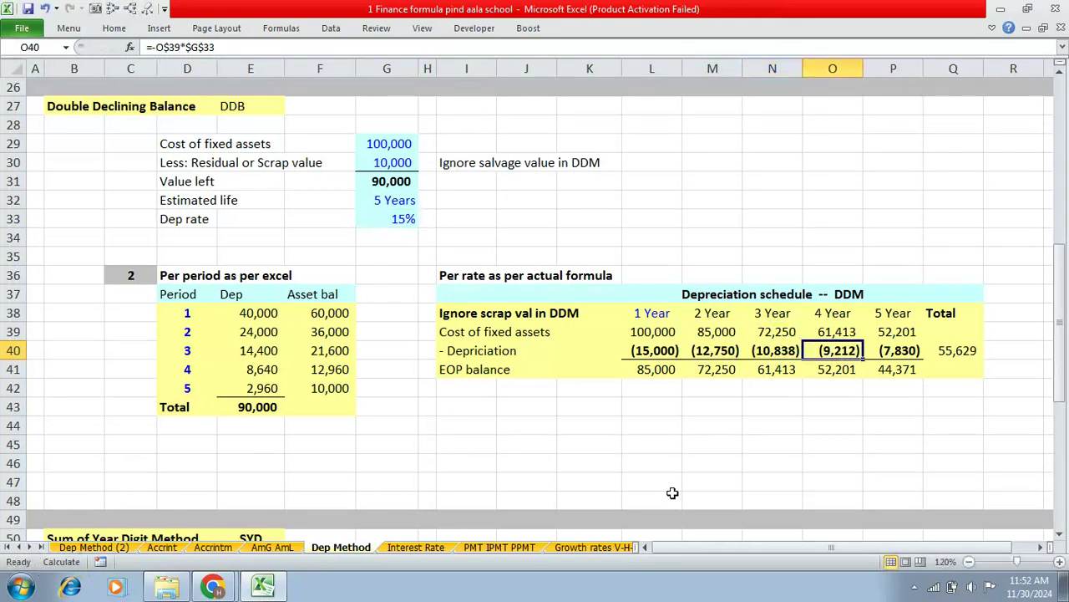
key(F2)
key(Tab)
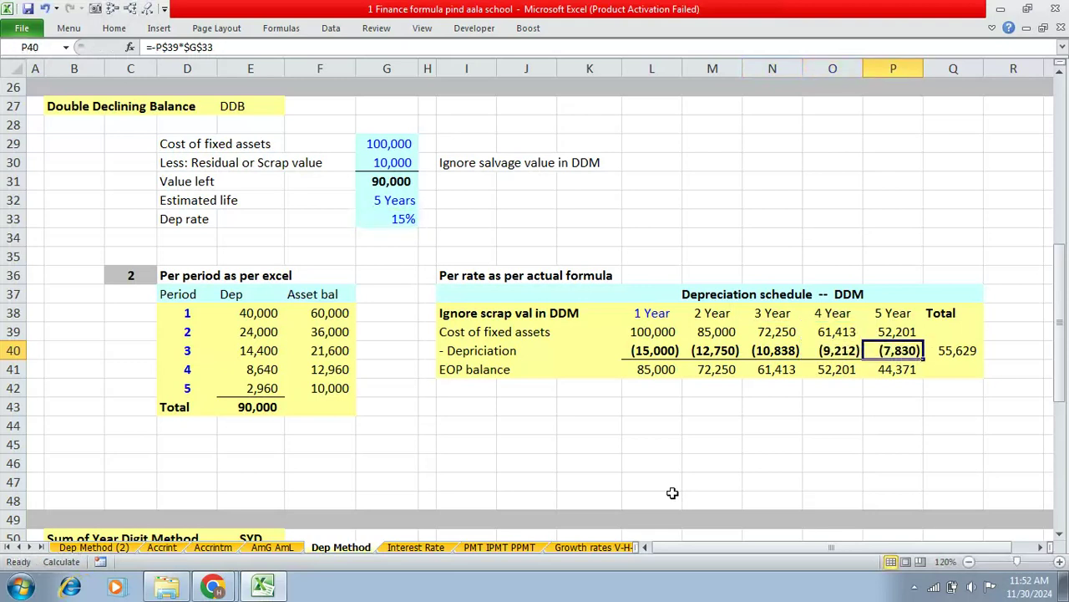
key(F2)
key(Tab)
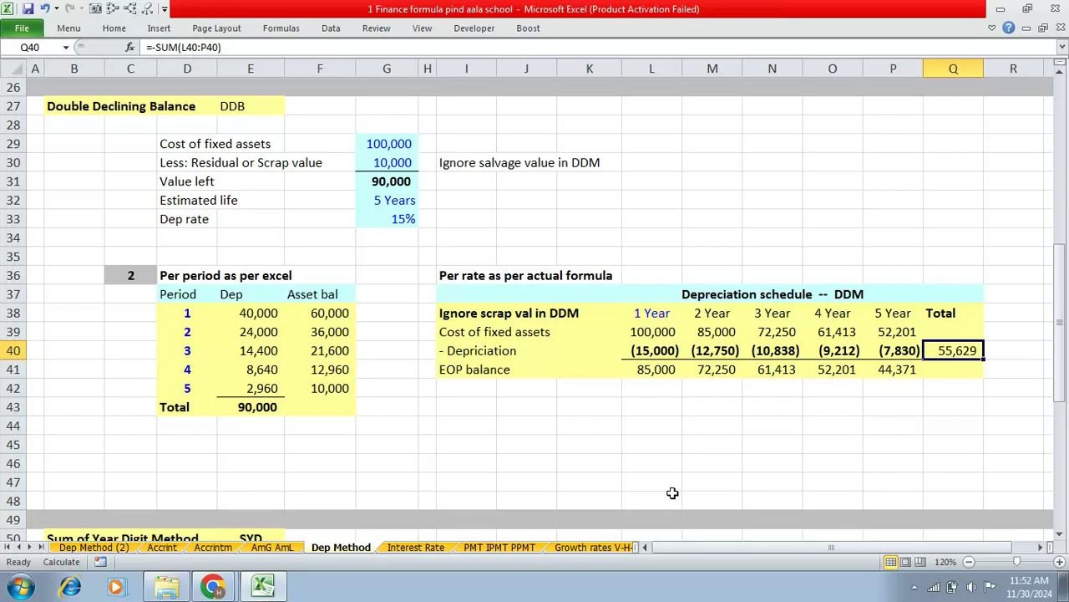
click(269, 408)
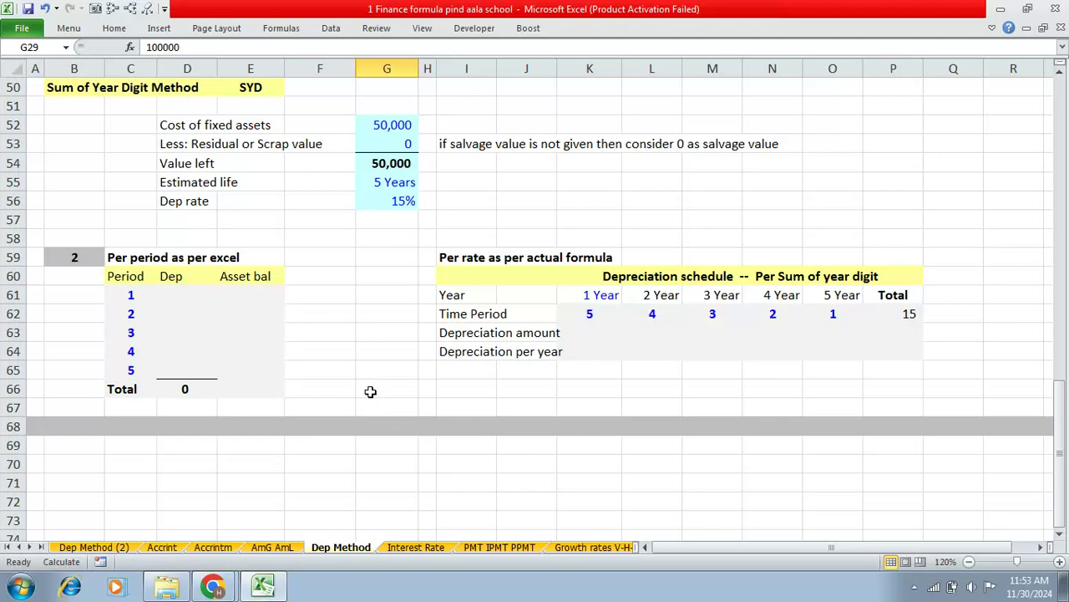
Step: Calculate the period 1 sum-of-years'-digits depreciation in D61 with =SYD($G$52,$G$53,$G$55,$C61)
click(189, 295)
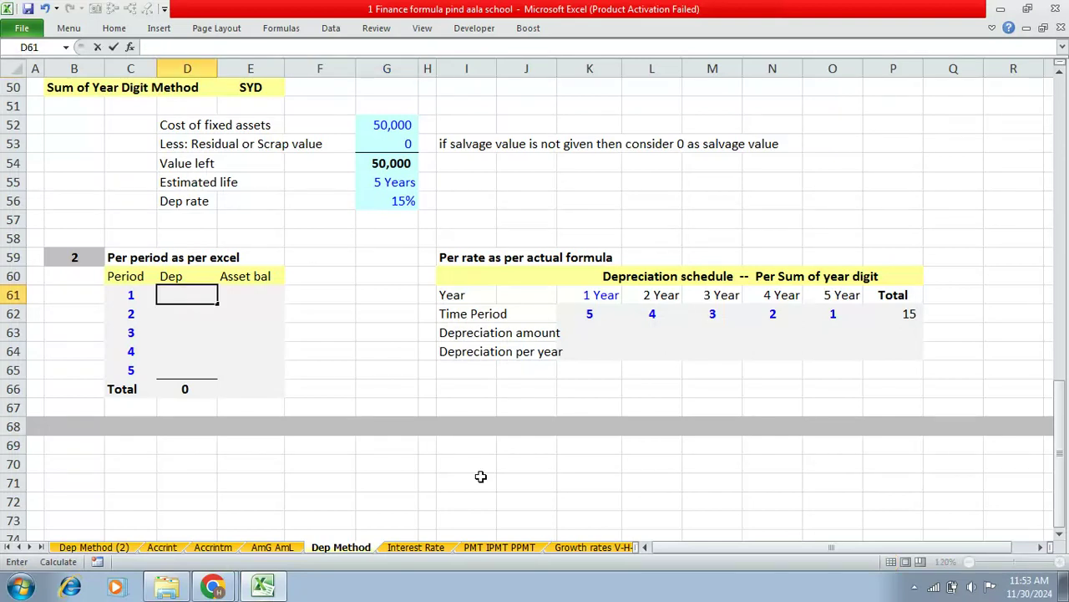
text(=syd)
key(Tab)
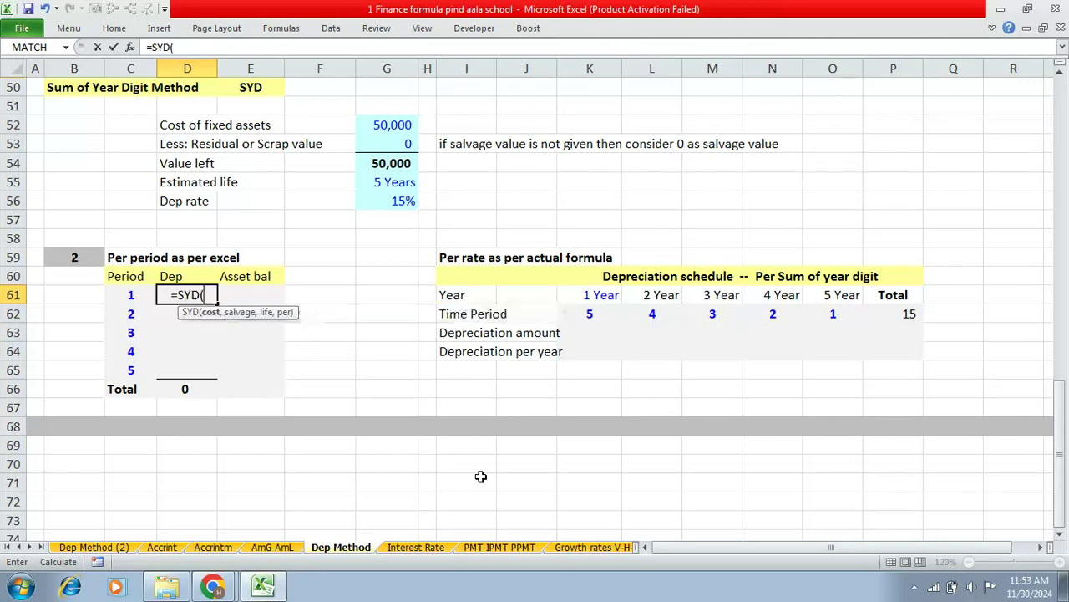
key(Up)
key(Up)
key(Up)
key(Up)
key(Up)
key(Up)
key(Up)
key(Up)
key(Up)
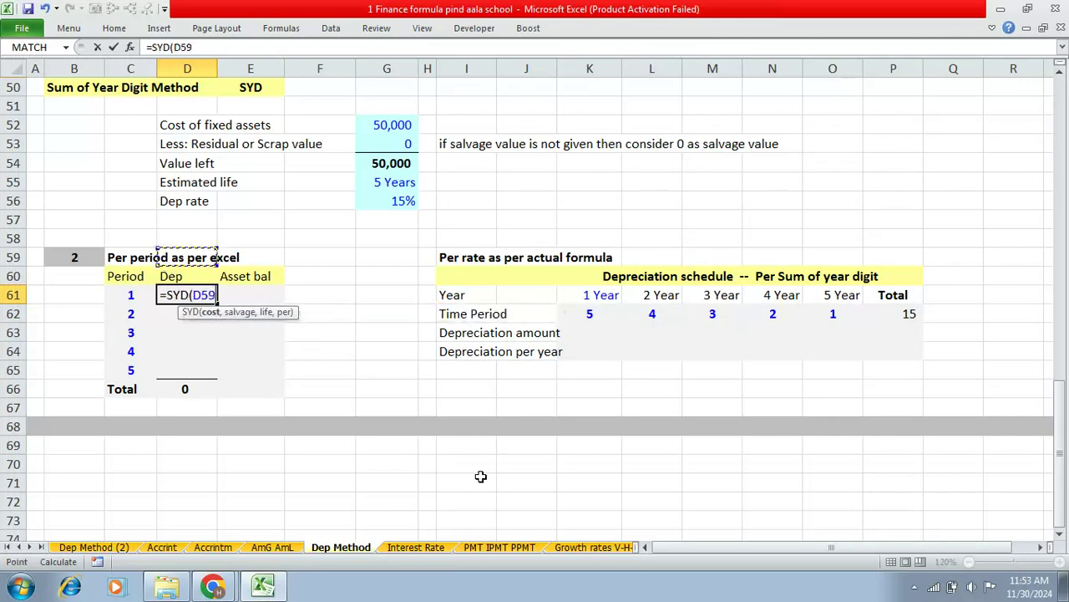
key(Right)
key(Right)
key(Right)
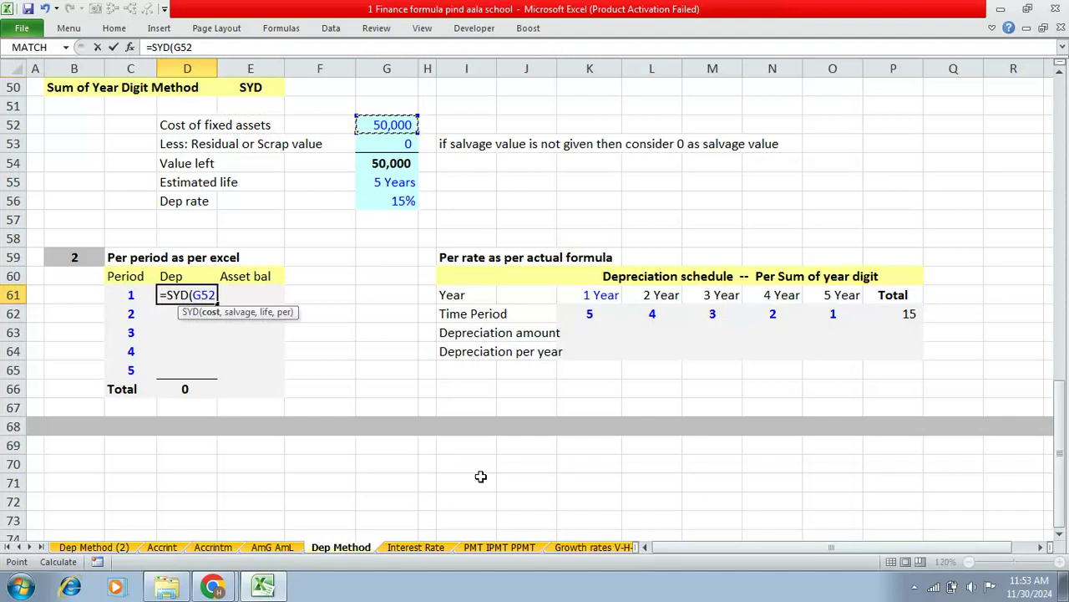
key(F4)
text(,)
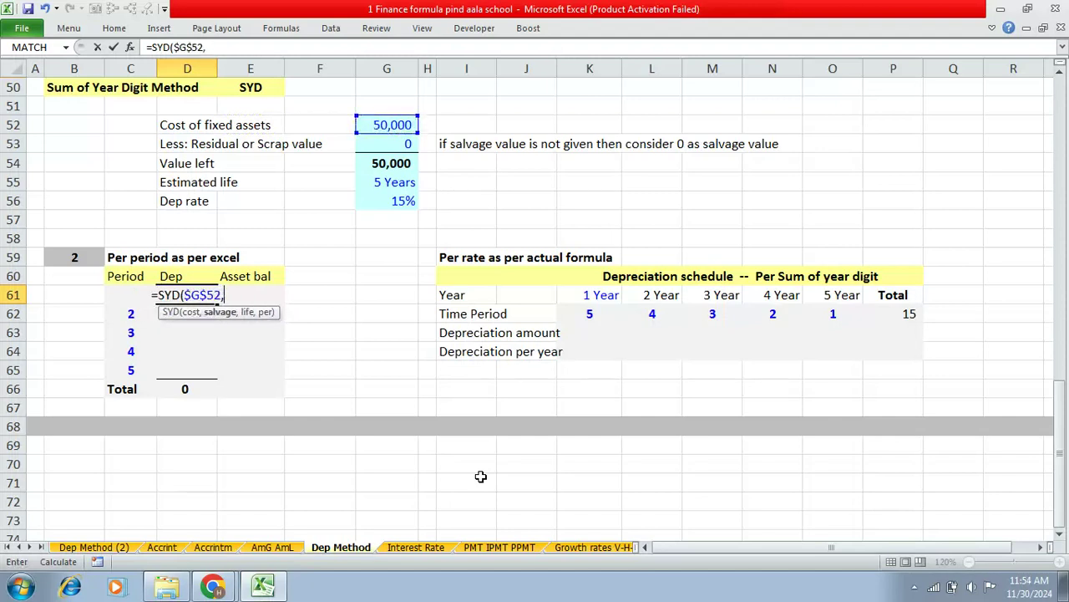
key(Up)
key(Up)
key(Up)
key(Up)
key(Up)
key(Up)
key(Up)
key(Up)
key(Right)
key(Right)
key(Right)
key(F4)
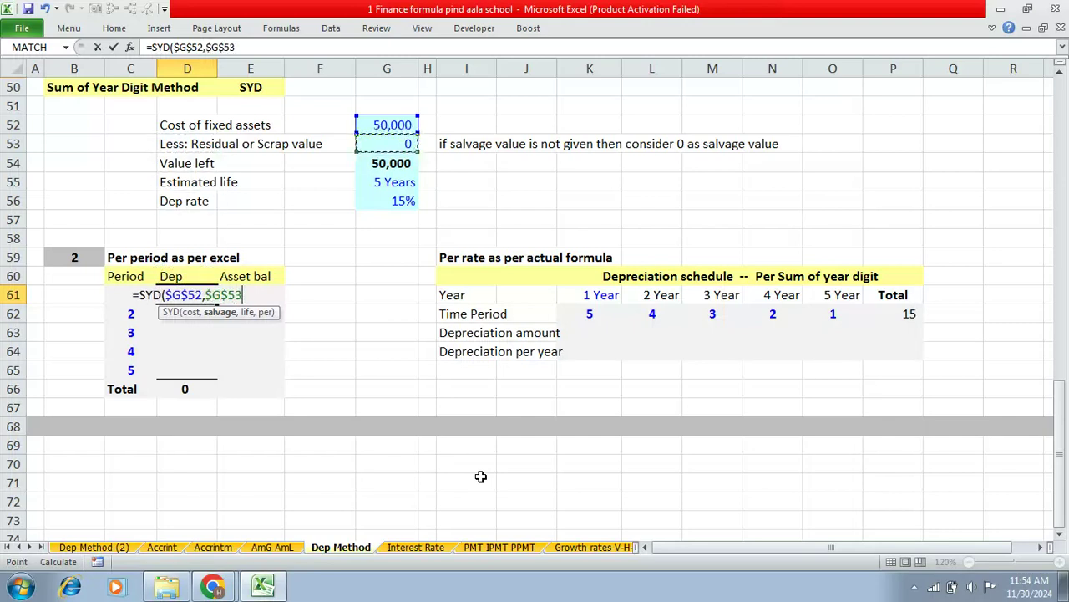
text(,)
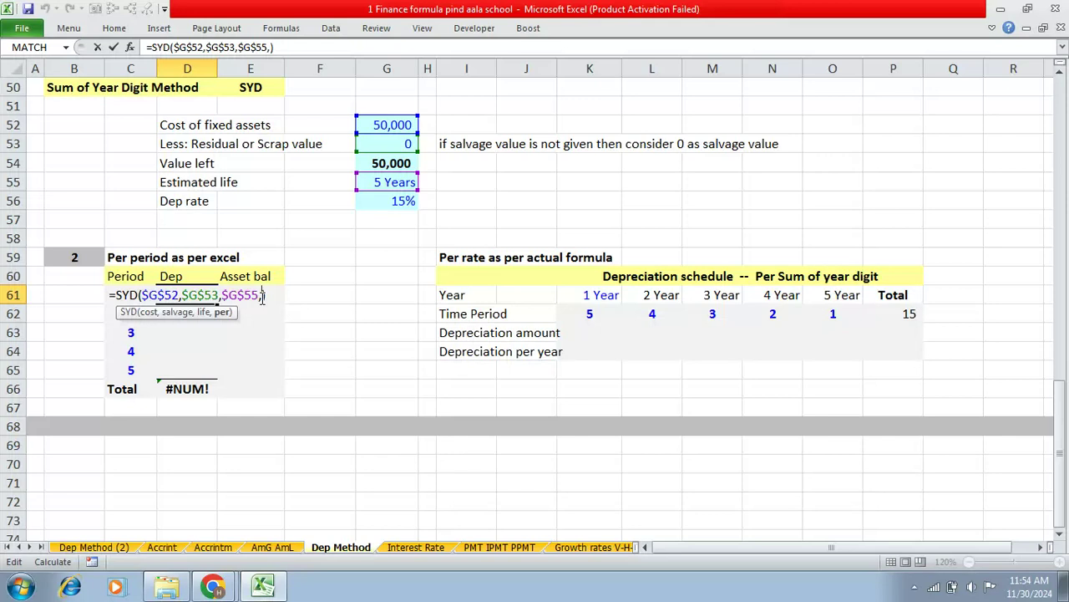
click(123, 277)
key(Down)
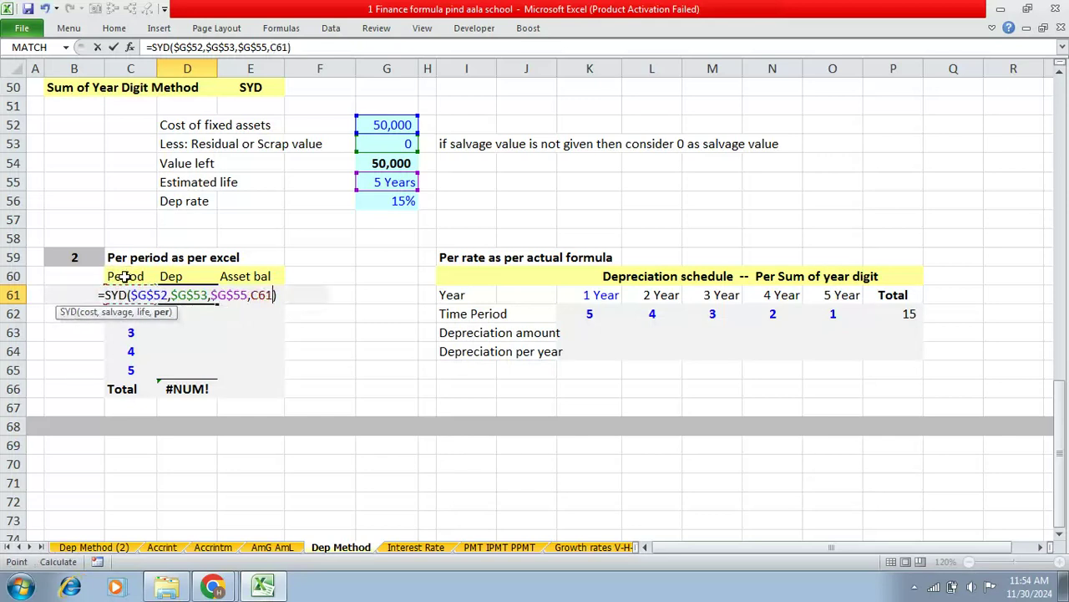
key(F4)
key(F4)
key(F4)
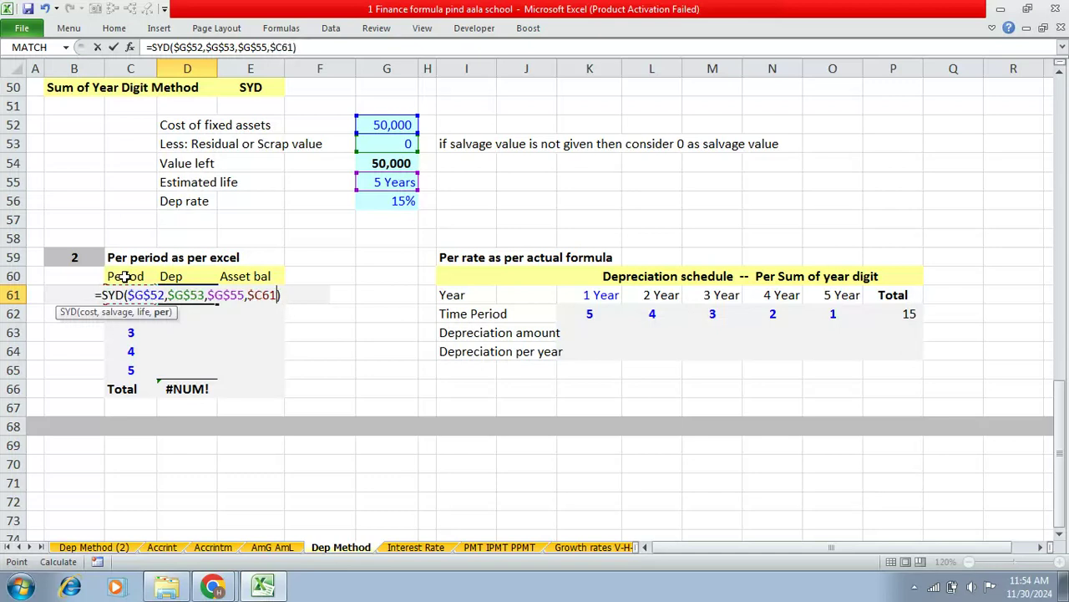
key(Return)
Step: Fill the SYD depreciation formula from D61 down through period 5 in D65
key(Up)
key(shift+Down)
key(shift+Down)
key(shift+Down)
key(shift+Down)
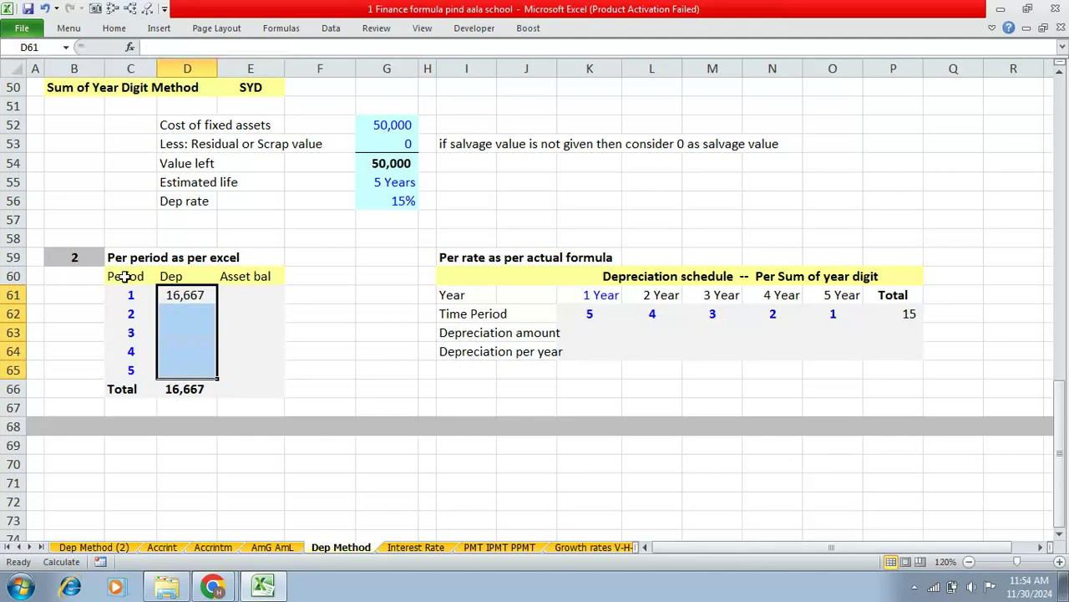
key(ctrl+d)
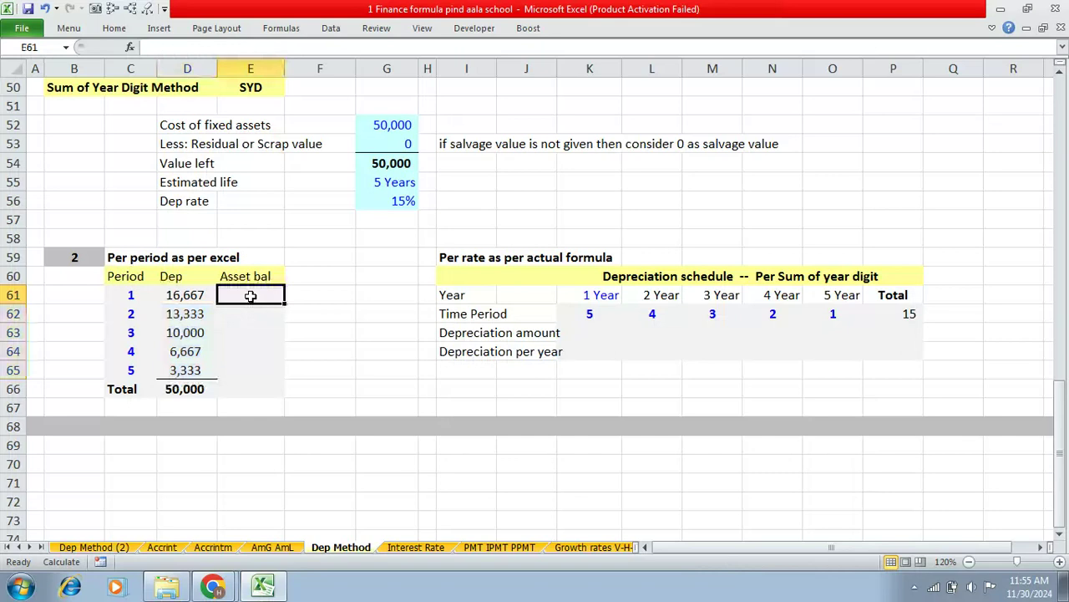
Step: Calculate the period 1 asset balance in E61 as cost minus depreciation with =G52-D61
click(249, 297)
text(=)
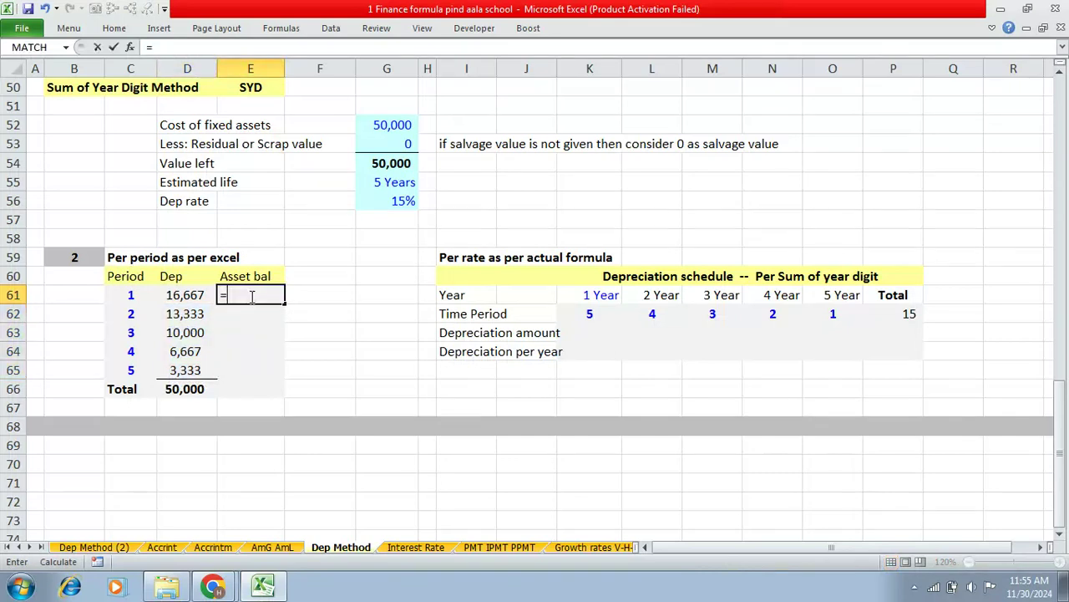
click(393, 125)
text(-)
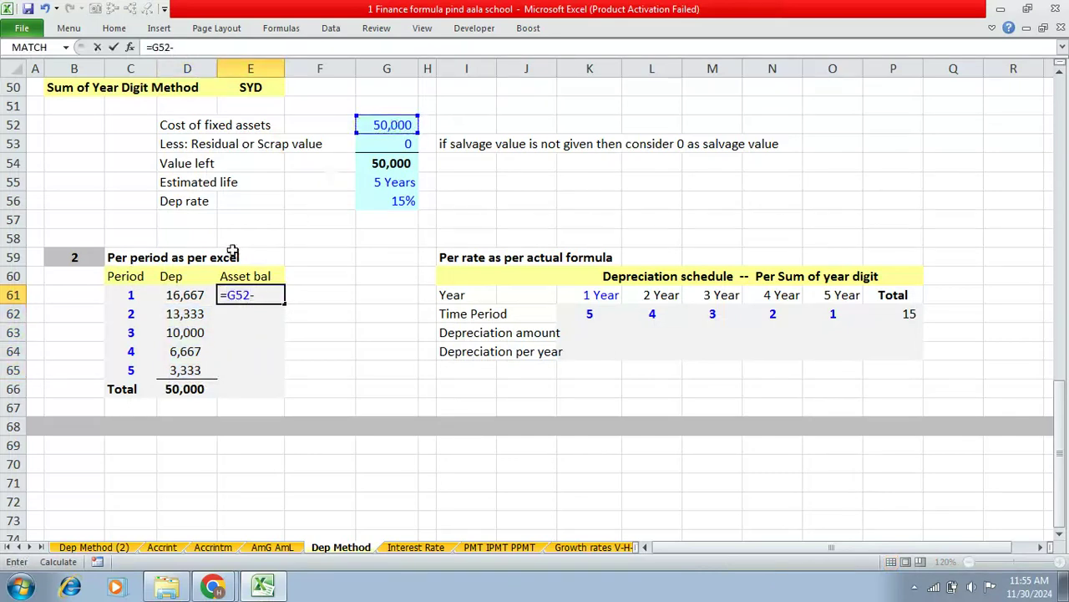
click(182, 294)
key(Return)
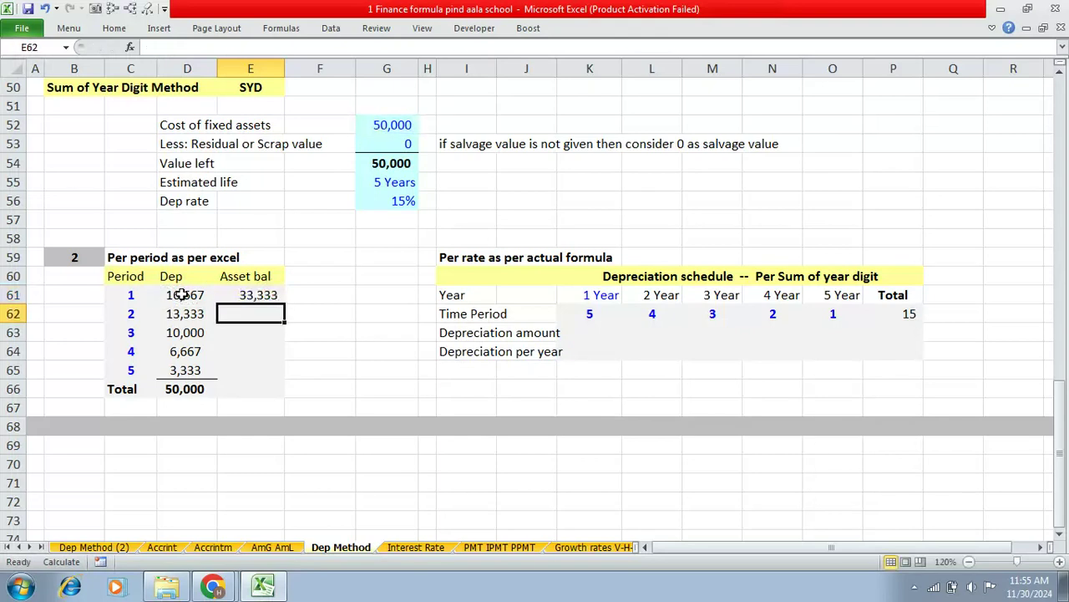
Step: Calculate the period 2 asset balance in E62 from the previous balance with =E61-D62
text(=)
key(Up)
text(-)
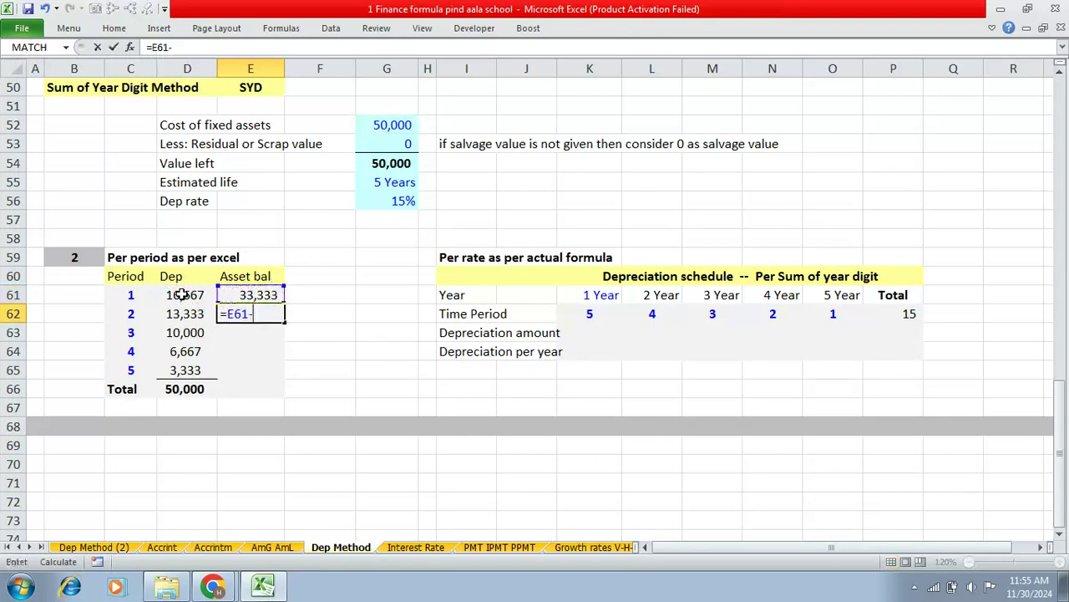
key(Left)
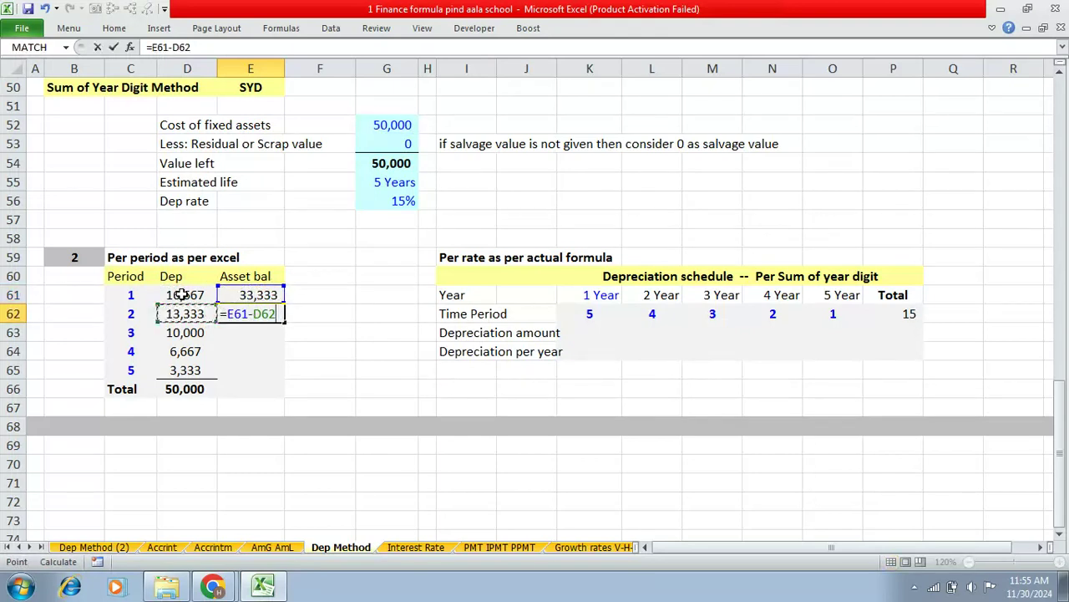
key(Return)
Step: Fill the asset balance formula from E62 down through period 5 in E65
key(Up)
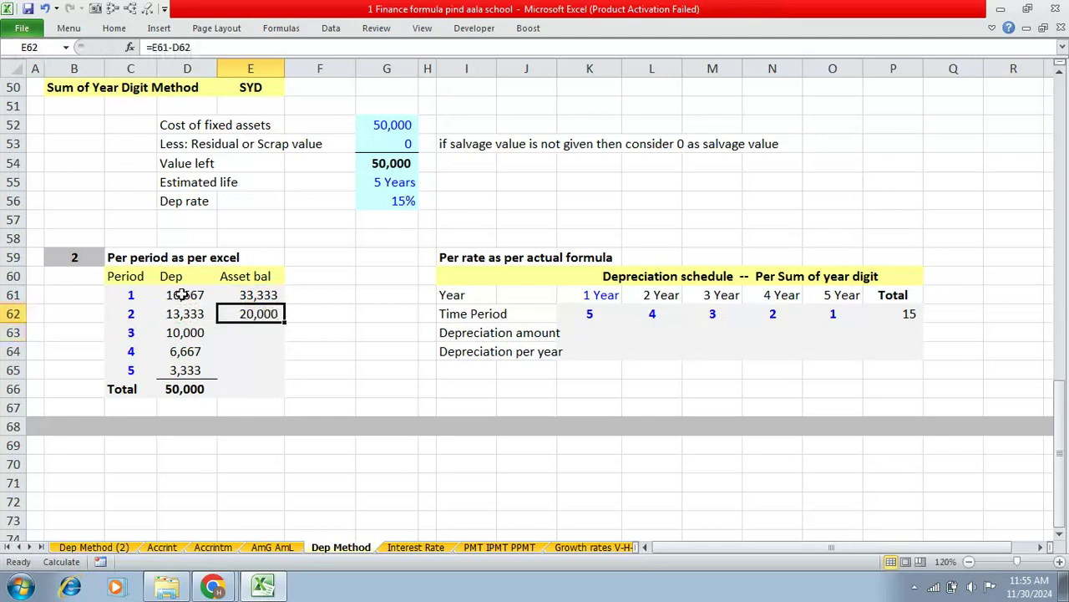
key(shift+Down)
key(shift+Down)
key(shift+Down)
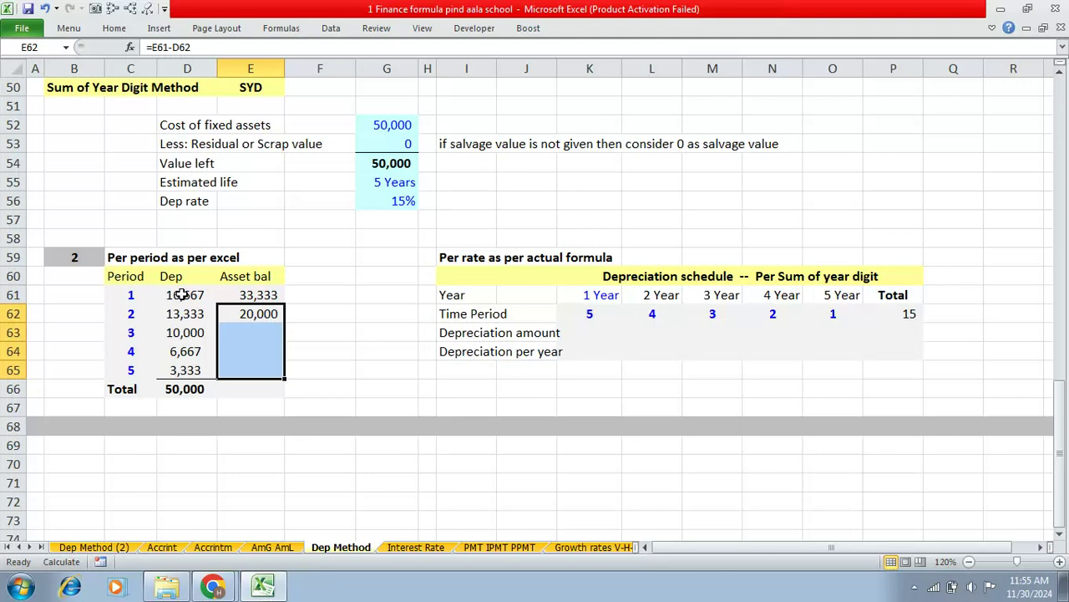
key(ctrl+d)
Step: Set the 1 Year depreciation amount of the sum of year digit schedule in K63 to the value left with =G54
click(601, 332)
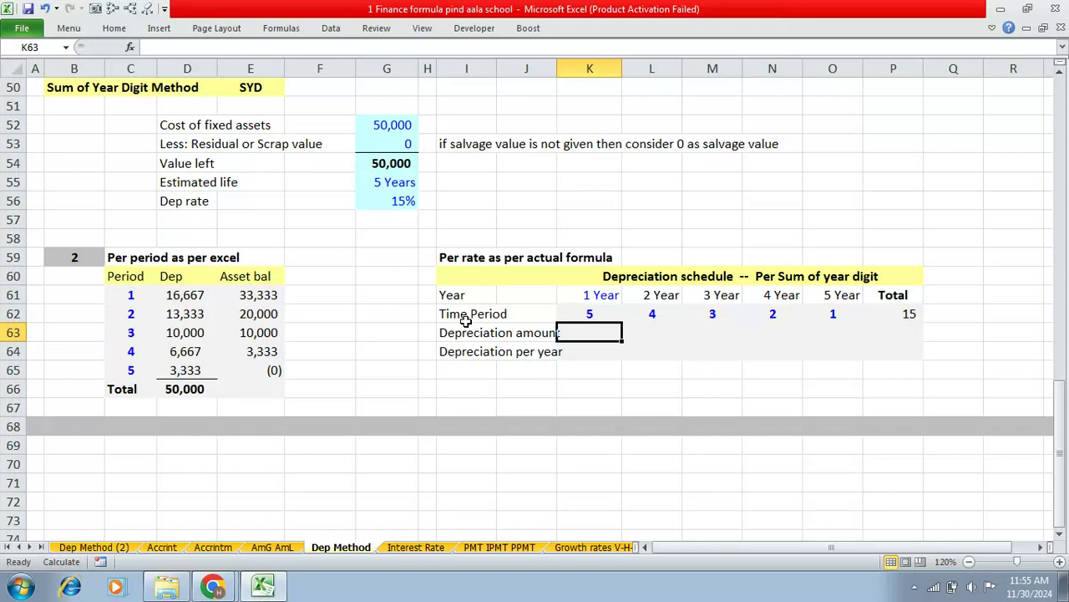
text(=)
click(361, 163)
key(Escape)
text(=)
click(361, 163)
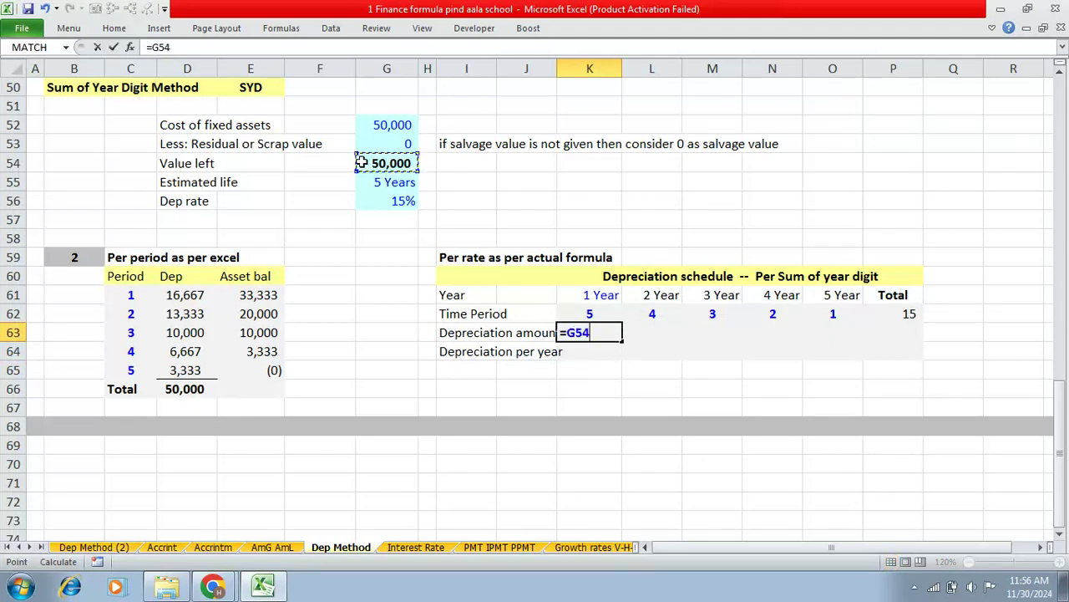
key(Return)
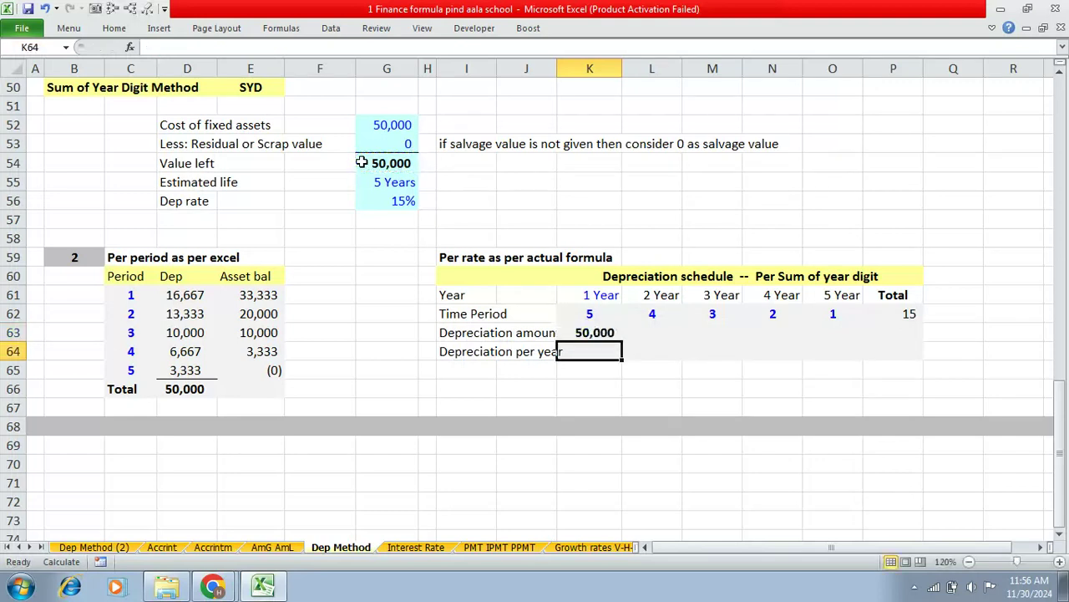
Step: Link the 2 Year depreciation amount in L63 to the 1 Year amount with =K63
key(Up)
key(Right)
text(=)
key(Left)
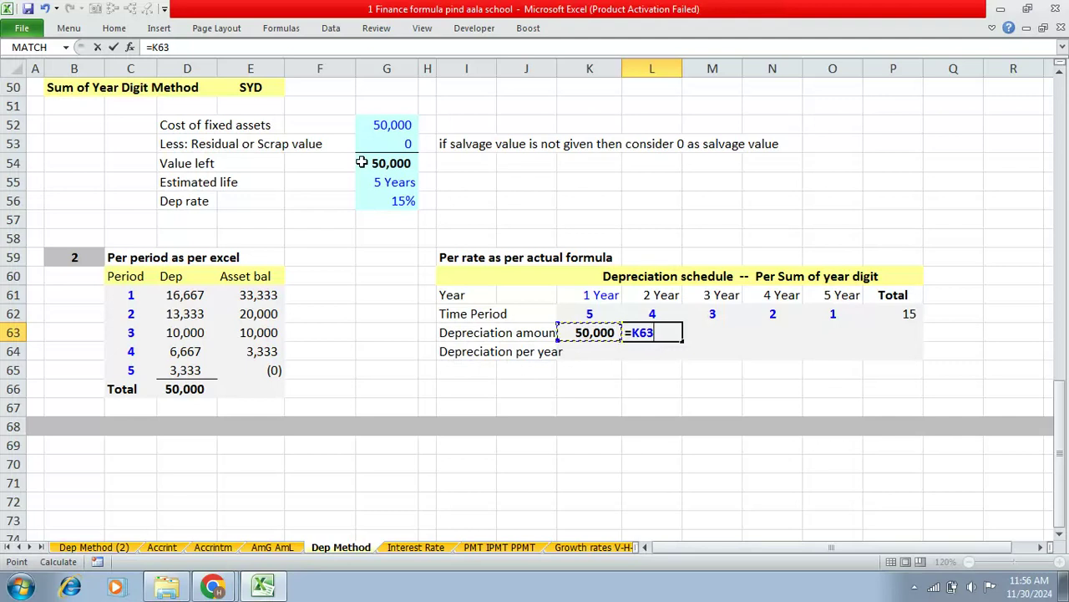
key(Return)
Step: Fill the 2 Year depreciation amount formula in L63 across through 5 Year in column O
key(Up)
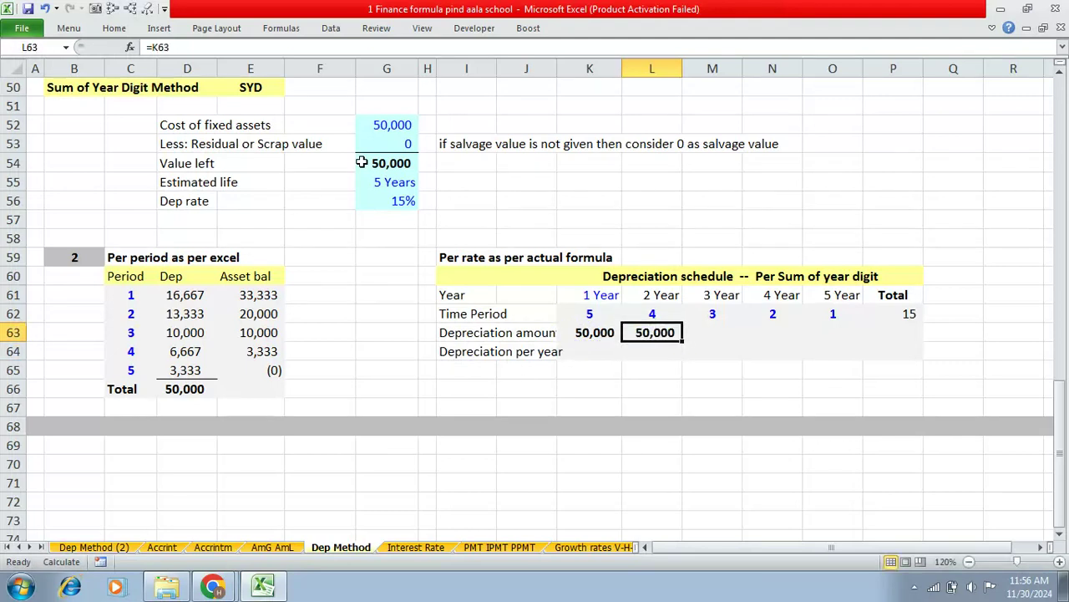
key(shift+Right)
key(shift+Right)
key(shift+Right)
key(ctrl+r)
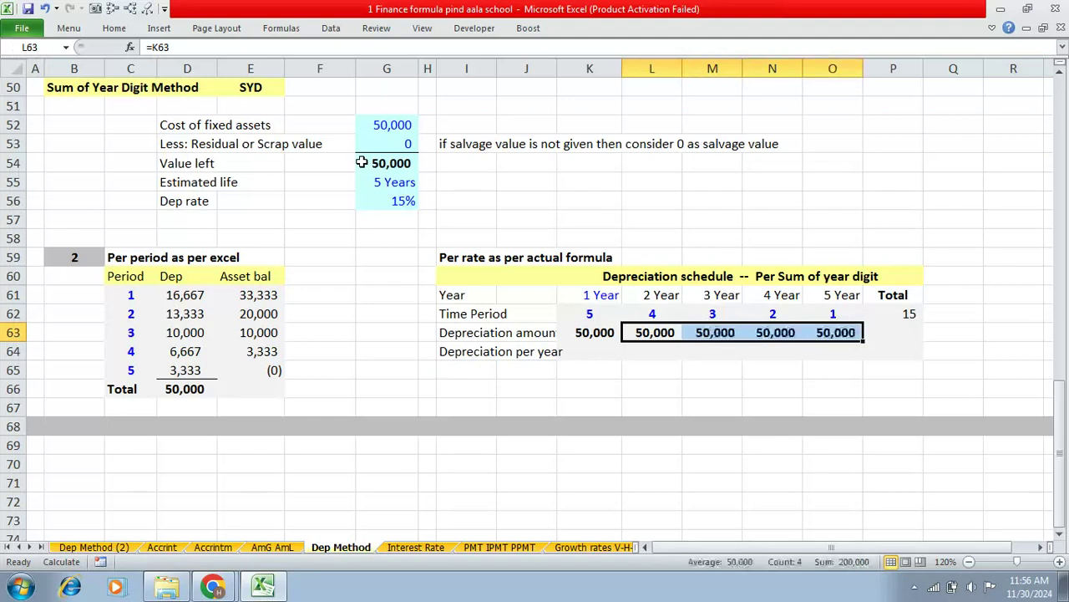
click(595, 355)
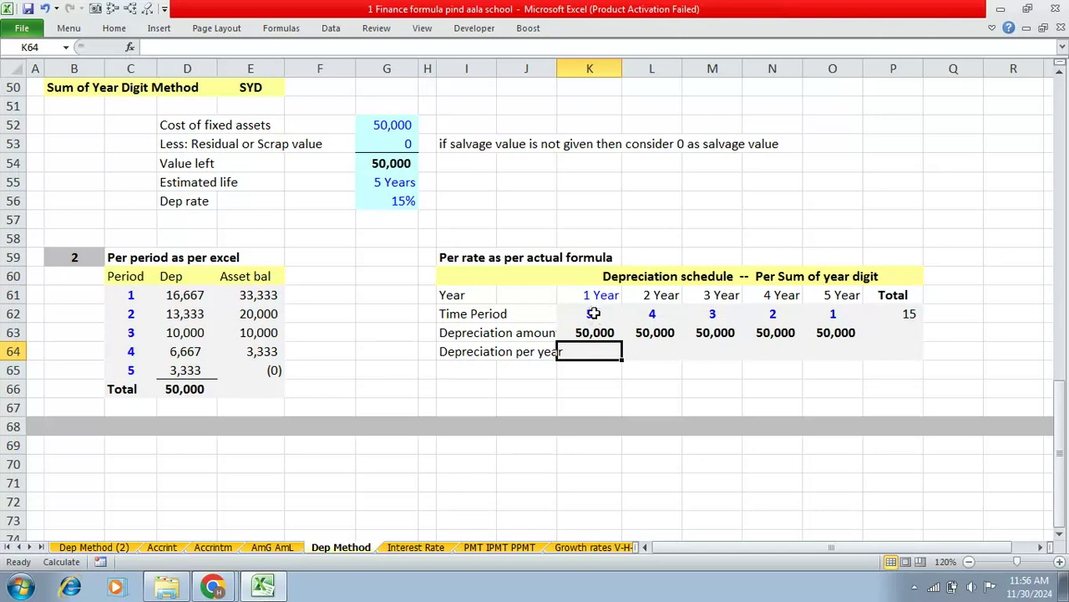
click(595, 333)
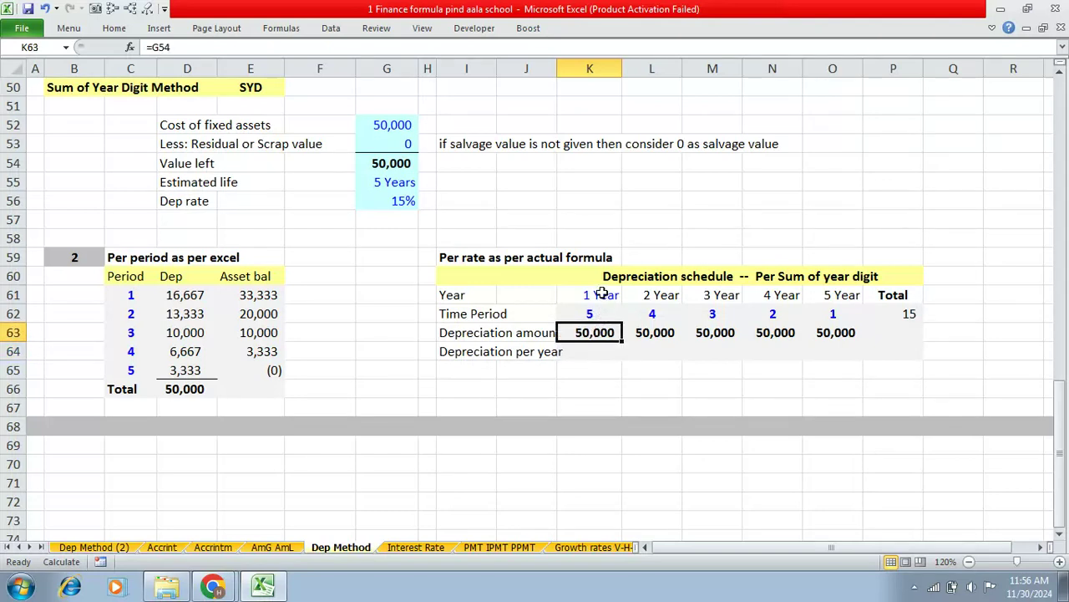
Step: Review the time period values in row 62 and the SUM formula totalling them in P62
click(601, 296)
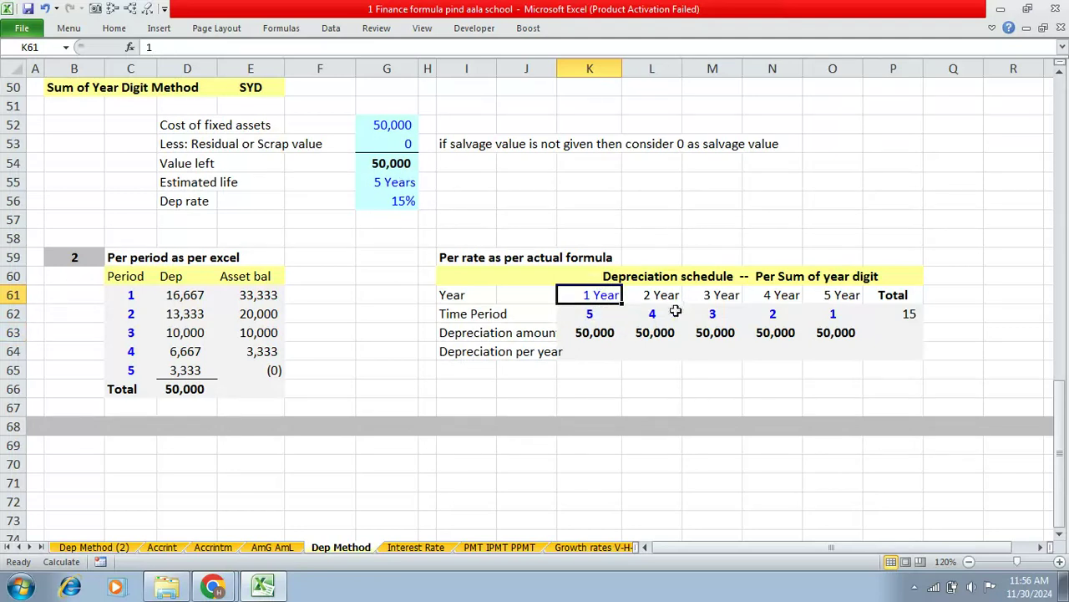
click(607, 313)
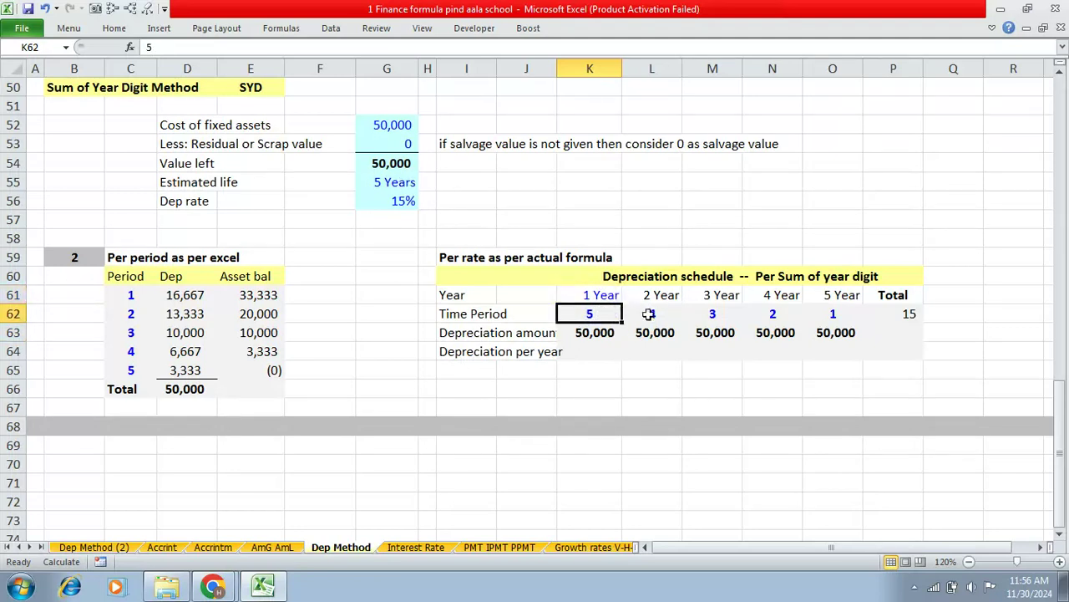
click(650, 314)
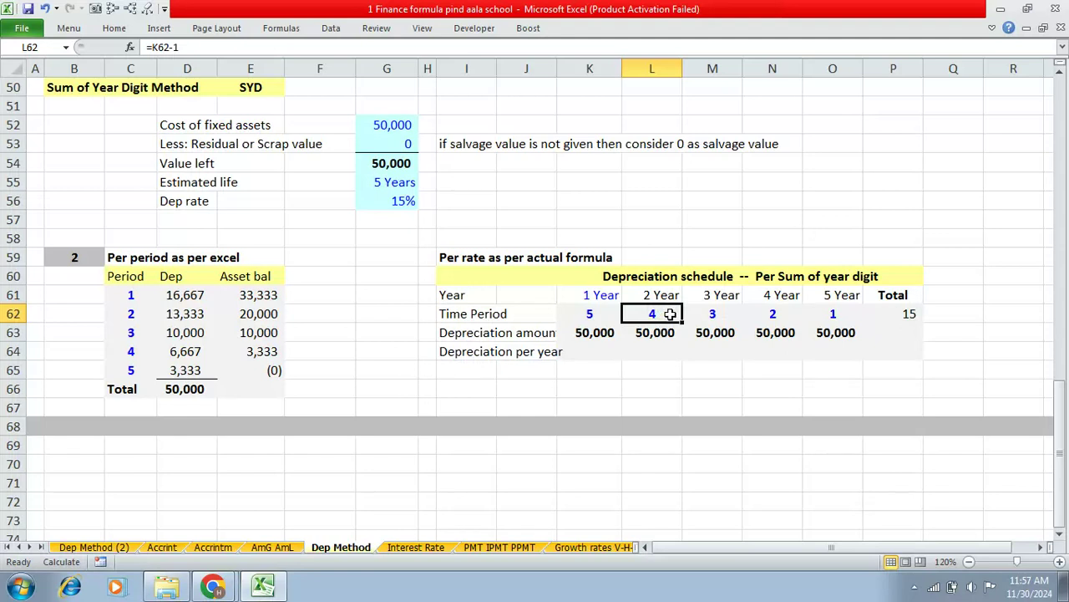
click(723, 315)
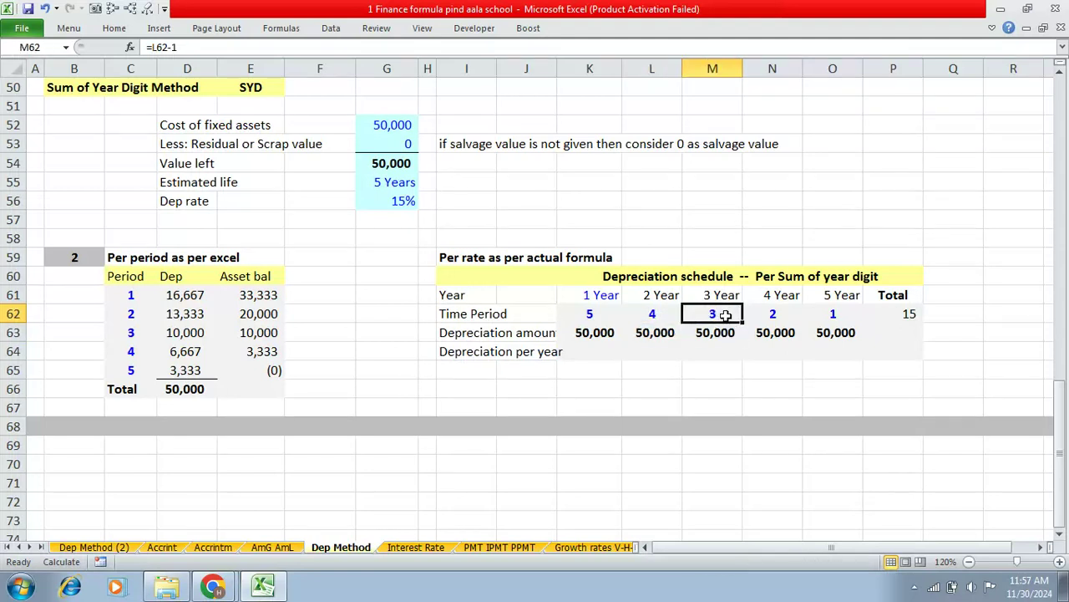
click(909, 314)
double_click(906, 314)
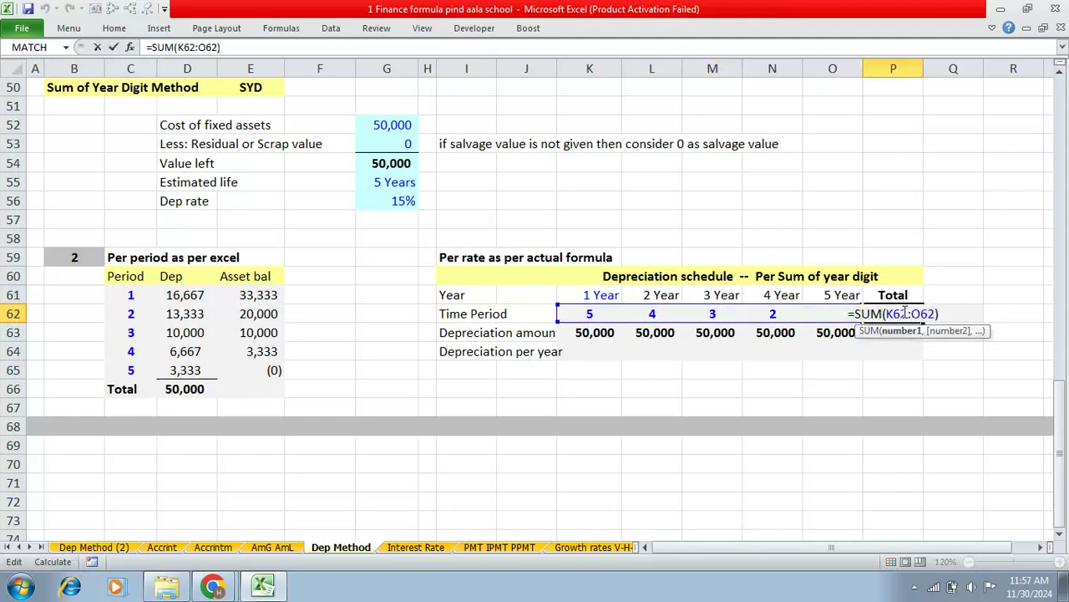
key(Return)
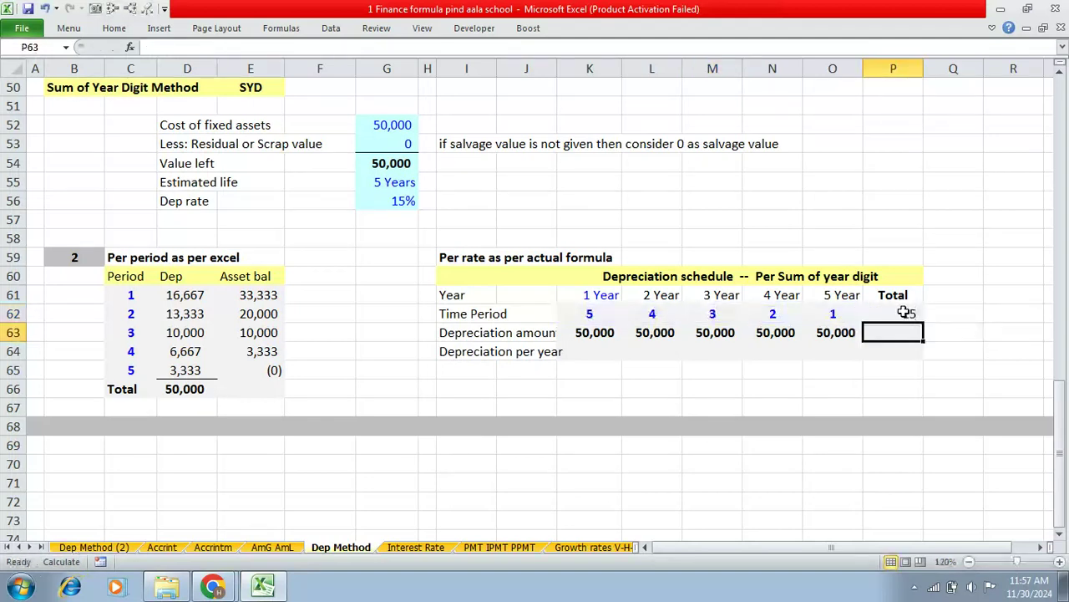
Step: Calculate the 1 Year depreciation per year in K64 with =(K62*K63)/P62
click(577, 352)
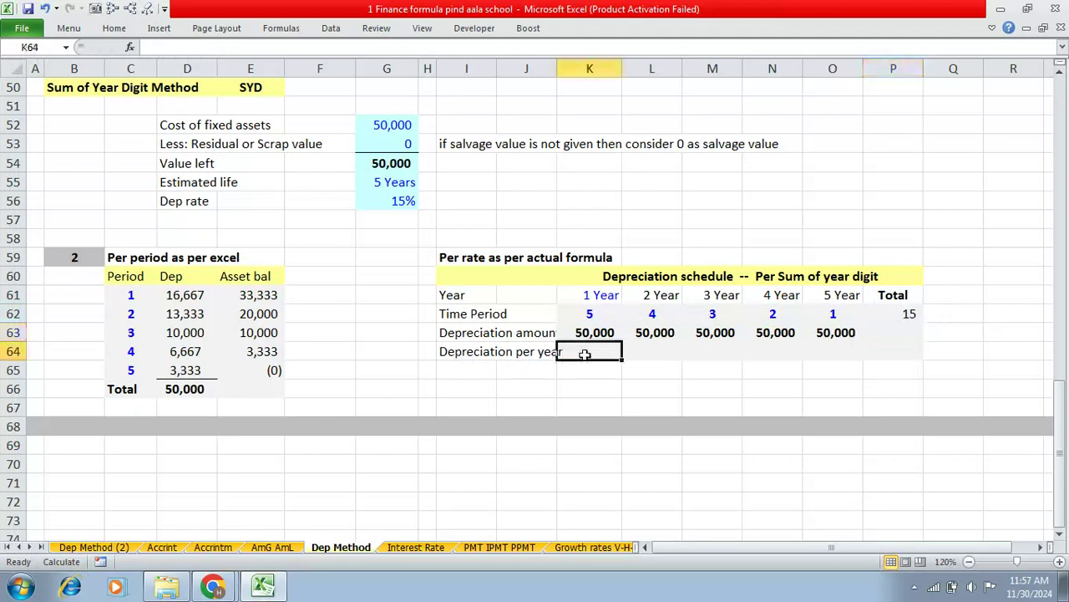
text(=K)
key(BackSpace)
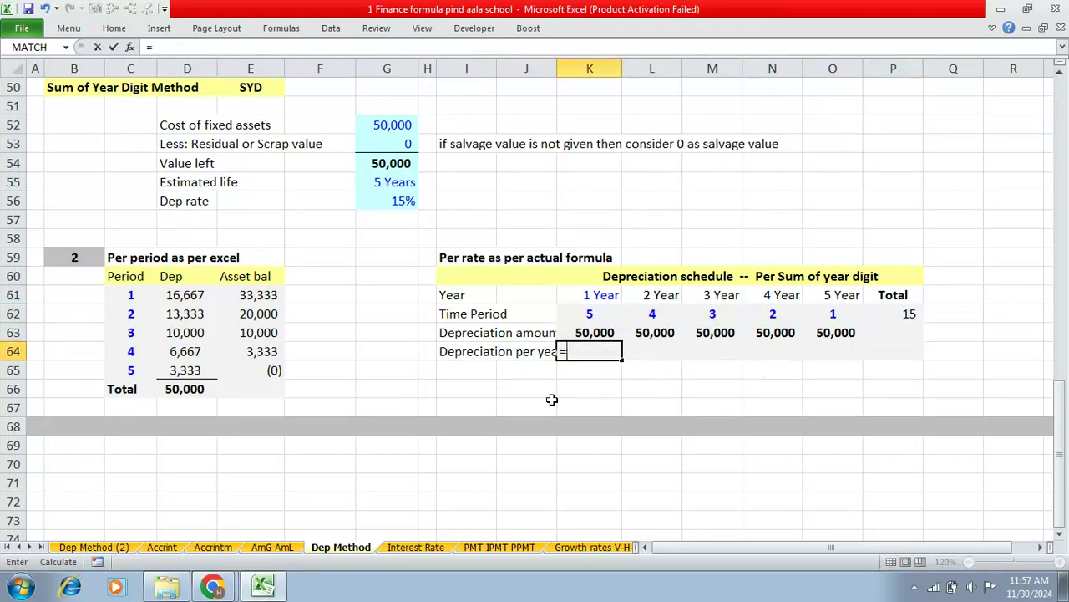
text(K62)
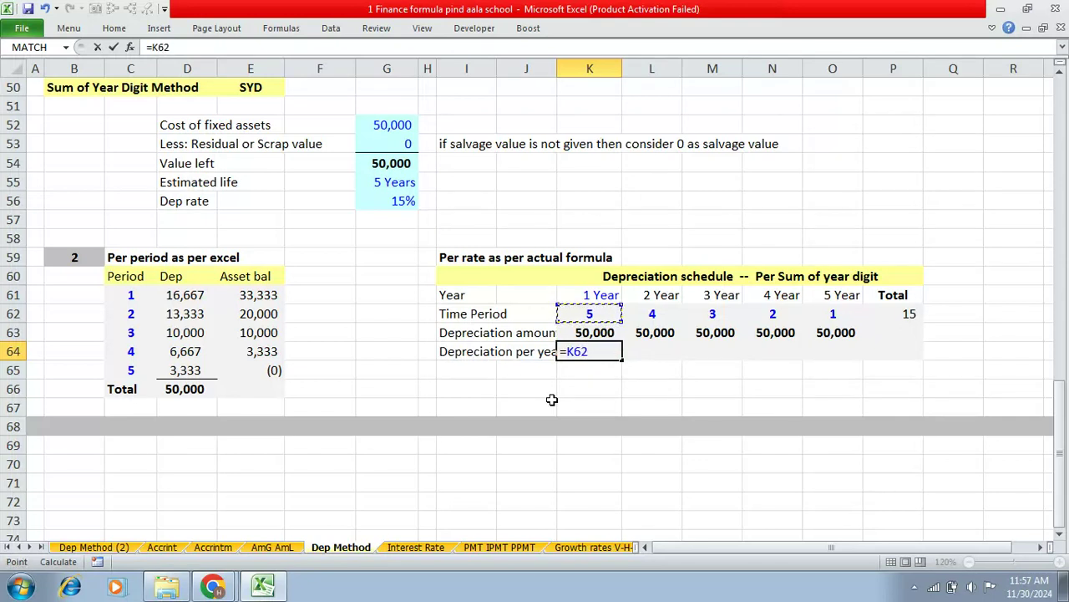
text(*)
key(Up)
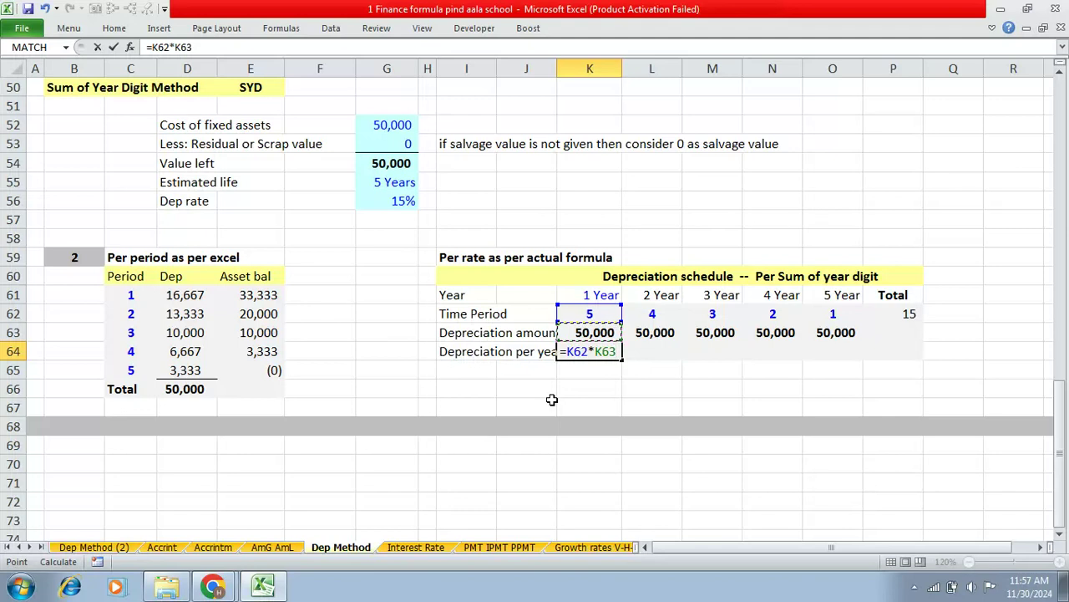
text()/)
click(908, 314)
click(567, 351)
text(()
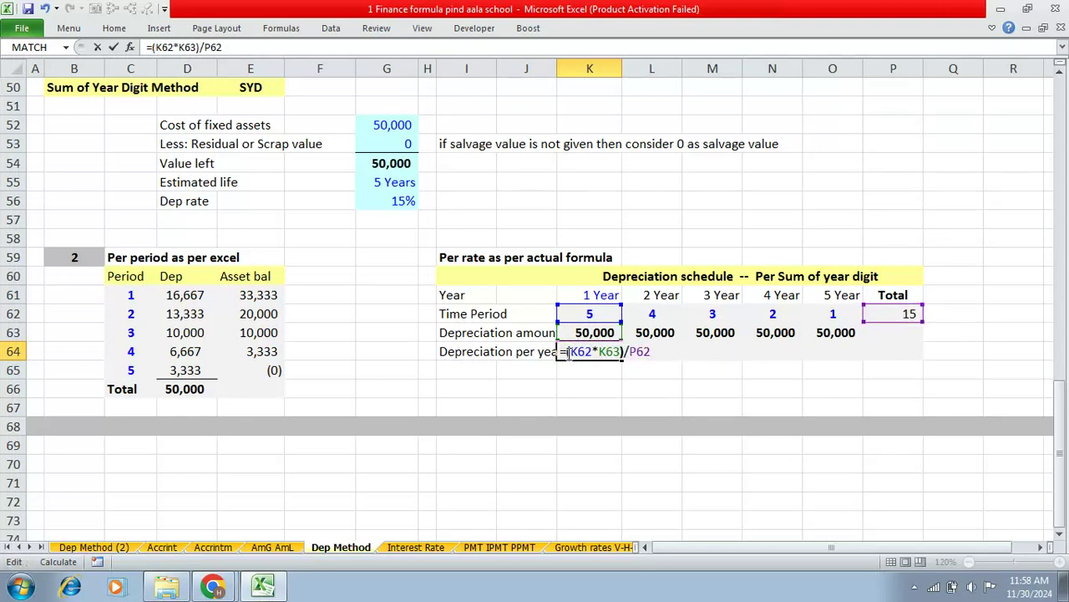
key(ctrl+Return)
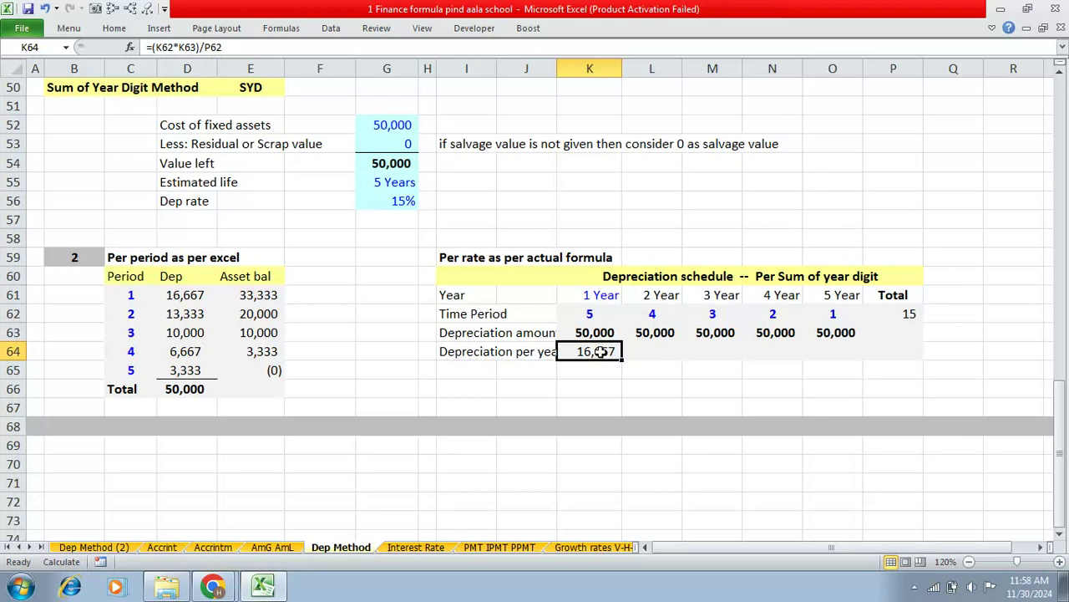
Step: Make the time period total reference in K64 absolute, so the formula reads =(K62*K63)/$P$62
double_click(600, 352)
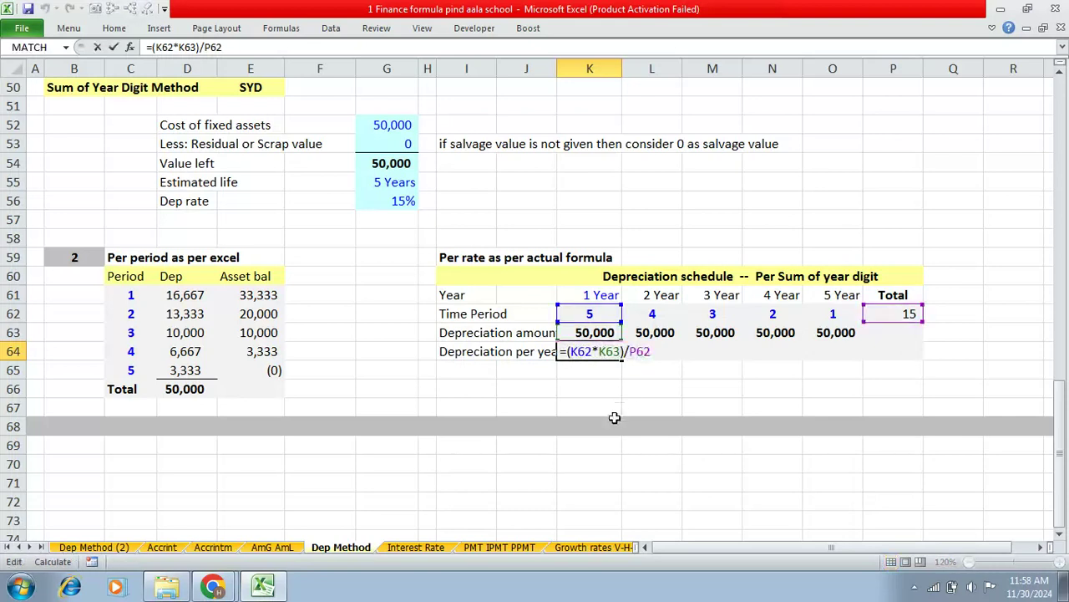
key(F4)
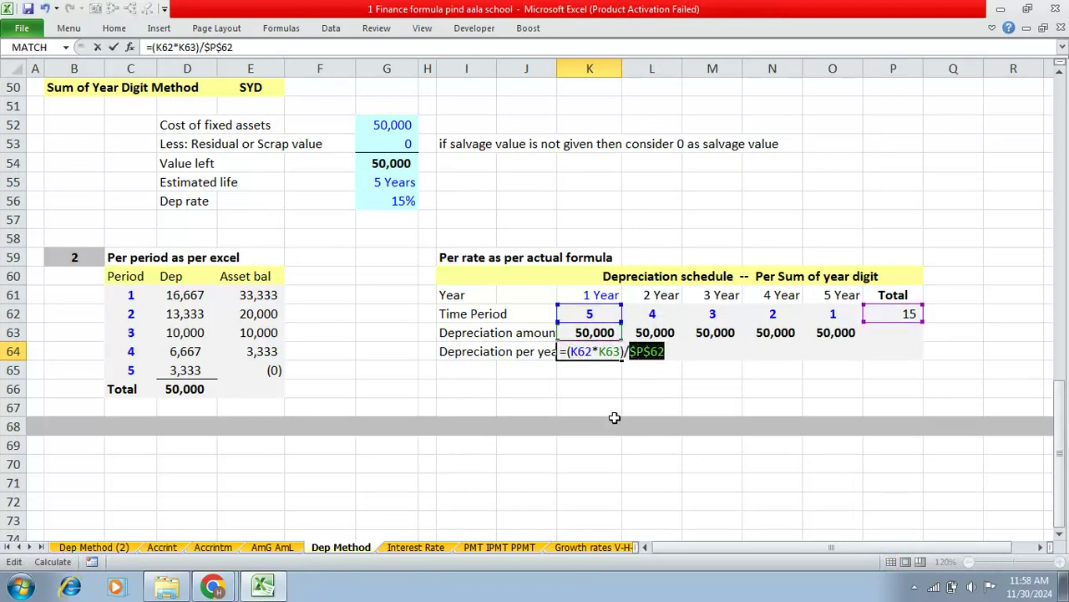
key(Return)
key(Up)
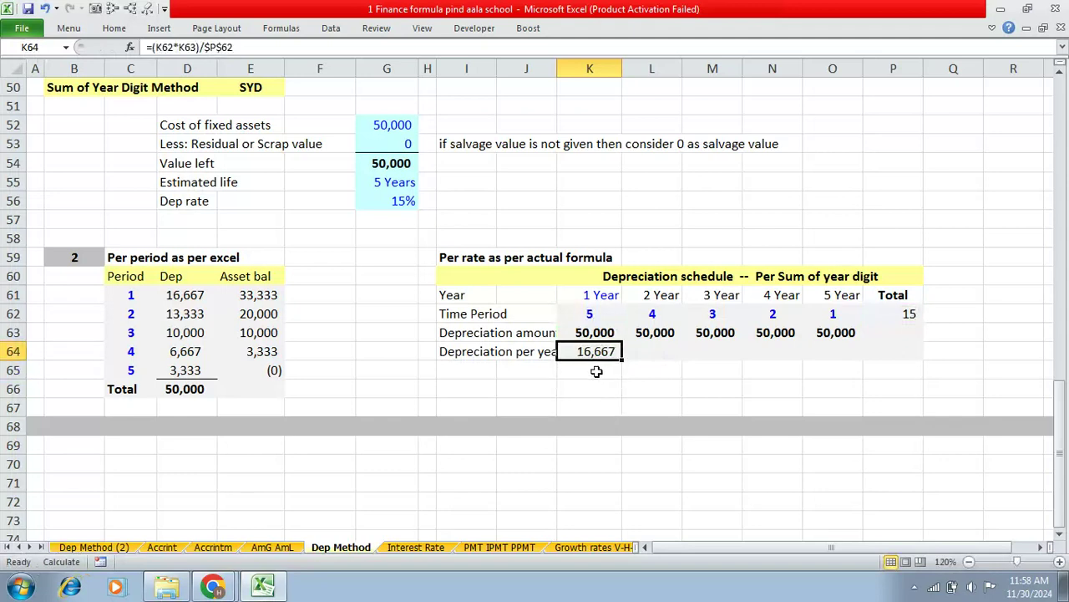
Step: Fill the depreciation per year formula from K64 across through 5 Year in O64
key(shift+Right)
key(shift+Right)
key(shift+Right)
key(shift+Right)
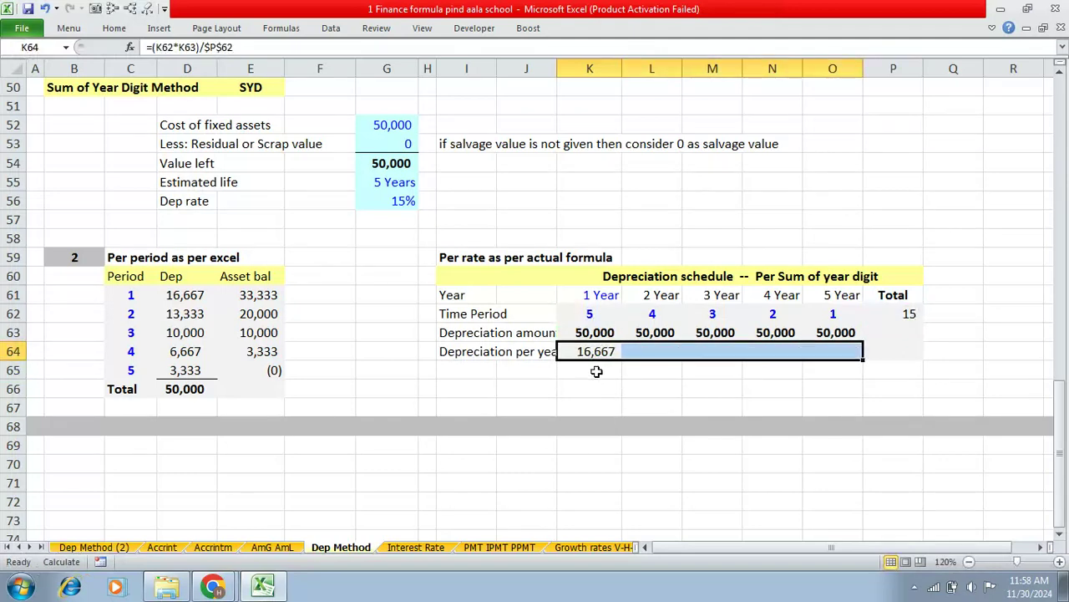
key(ctrl+r)
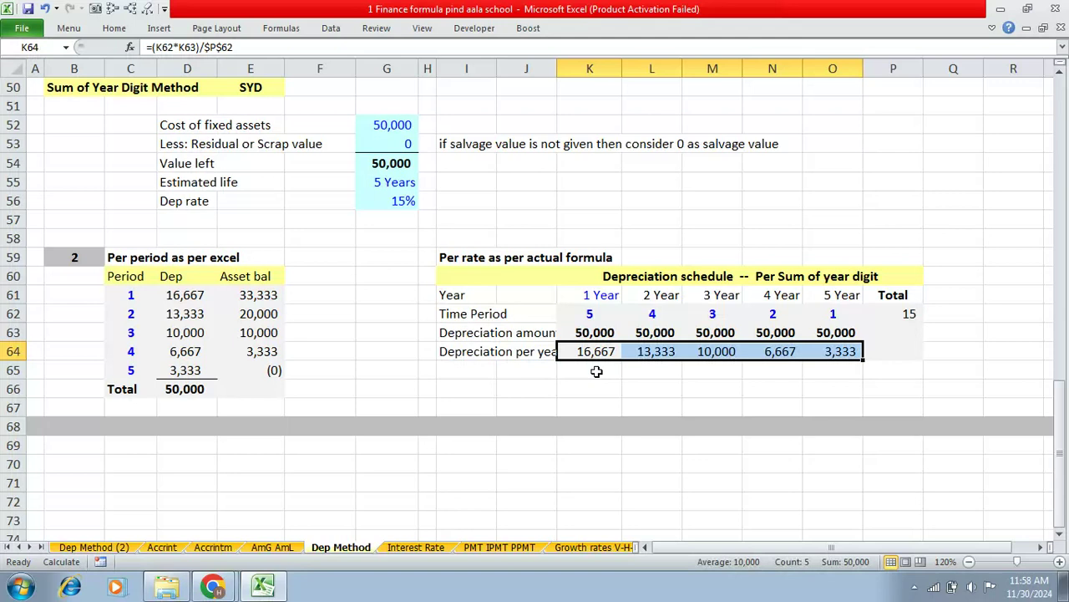
Step: Total the five depreciation per year amounts, K64 to O64, in P64 with the SUM function
click(915, 351)
text(=)
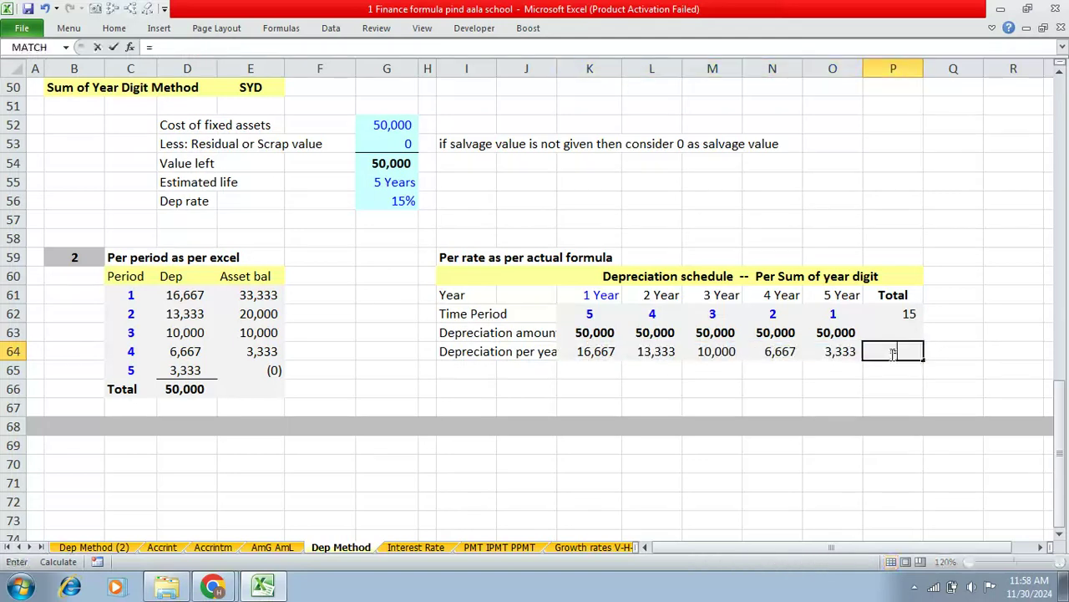
text(sum)
key(Tab)
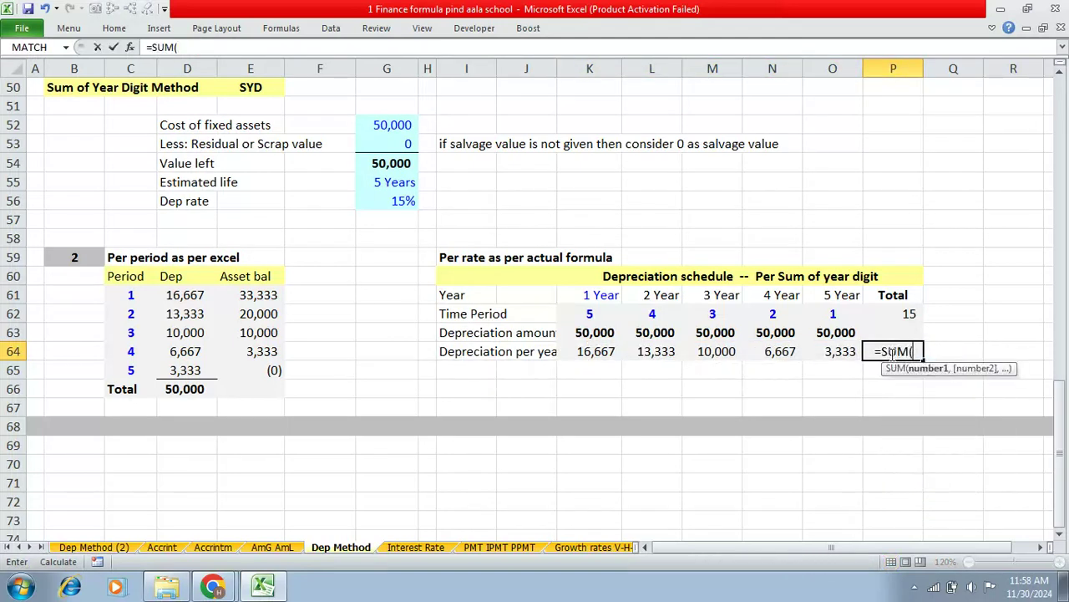
key(Left)
key(Left)
key(Left)
key(Left)
key(Left)
key(shift+Right)
key(shift+Right)
key(shift+Right)
key(shift+Right)
key(Return)
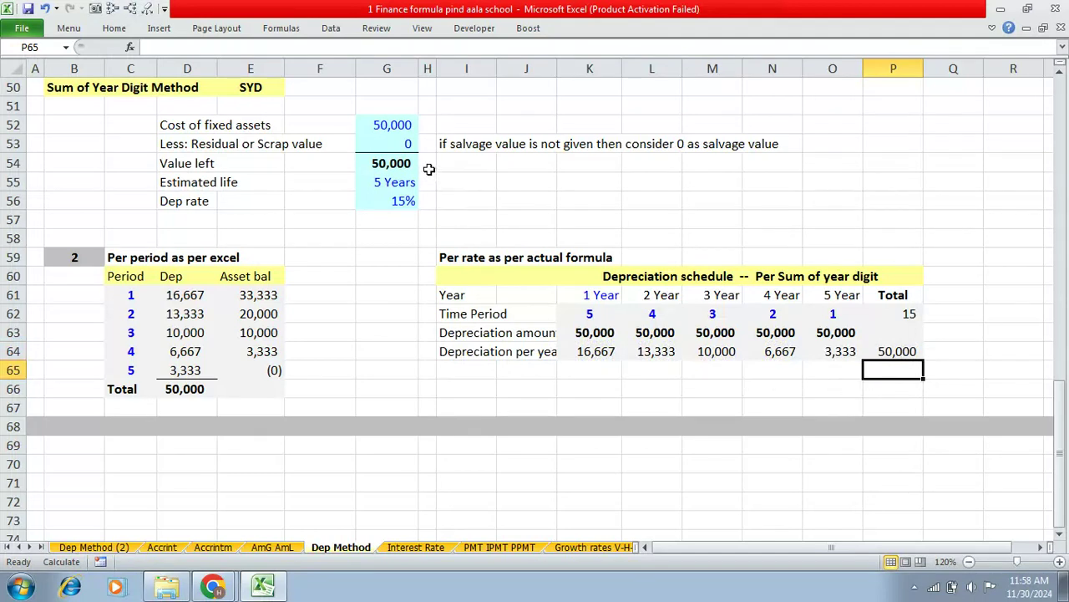
Step: Set the residual or scrap value of the sum of year digit method in G53 to 1000
click(411, 144)
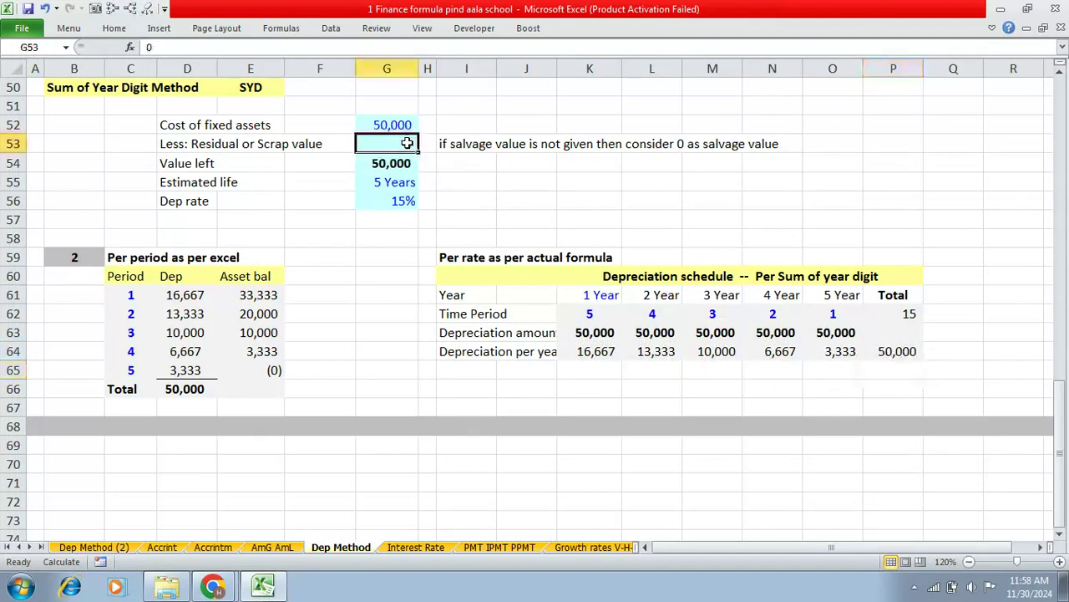
text(1000)
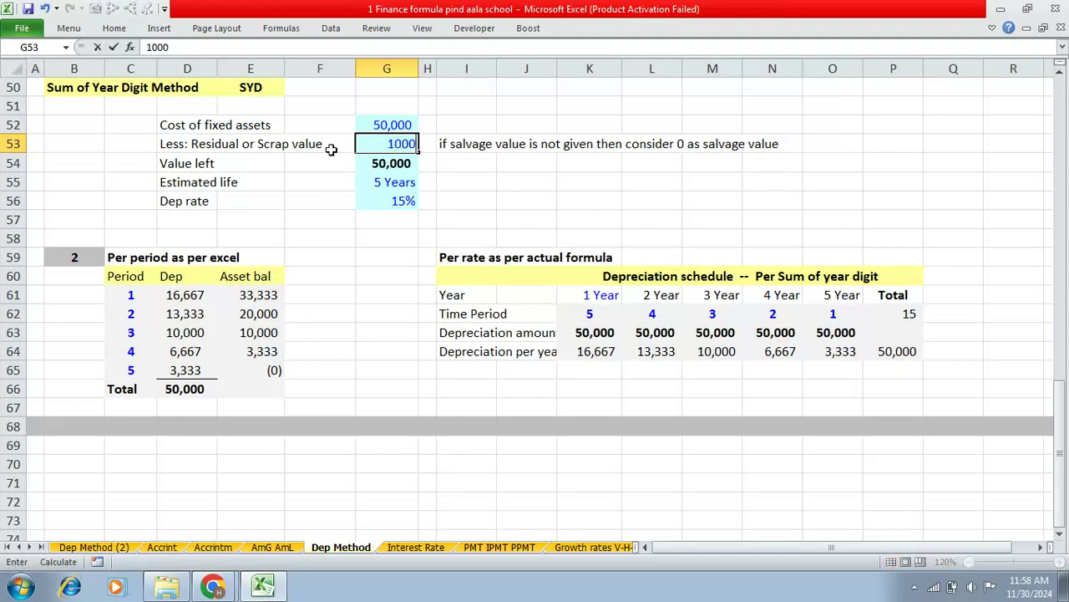
key(Return)
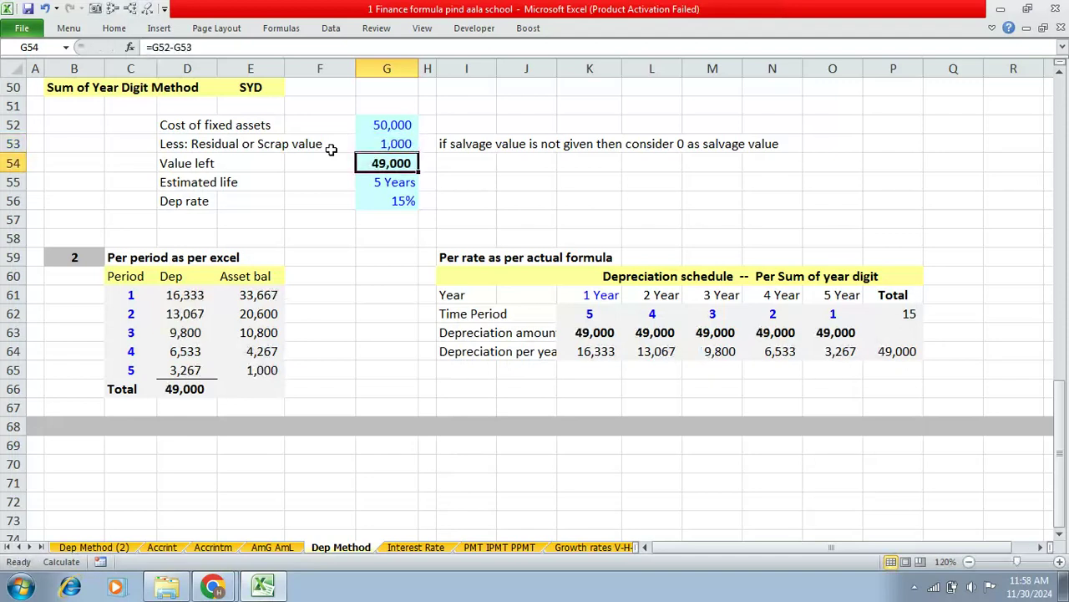